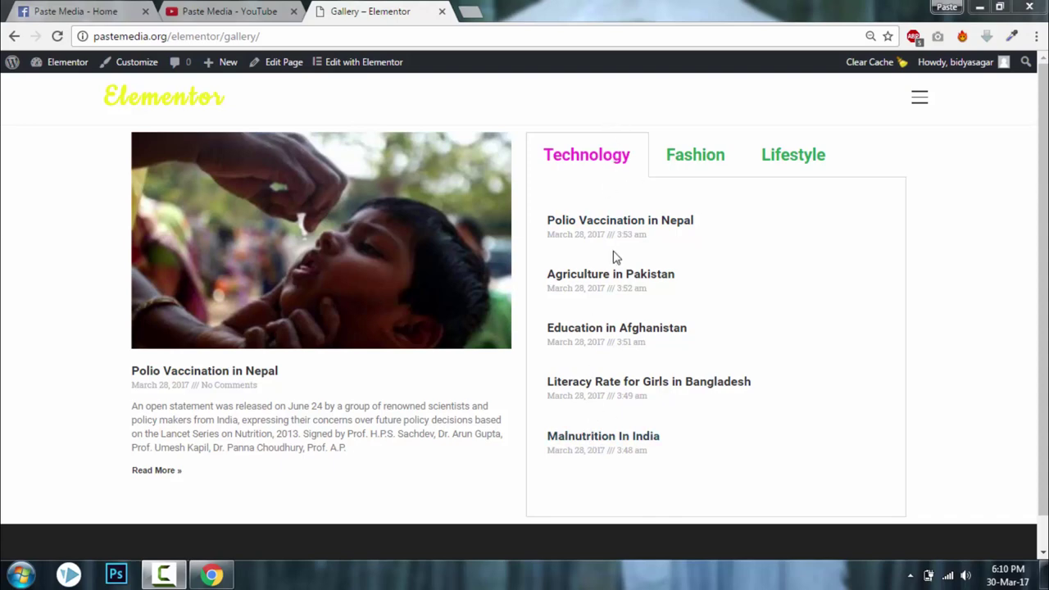
# Examine the post lists under Technology, Fashion and Lifestyle on the published Gallery page, ending on Technology.
pyautogui.click(685, 163)
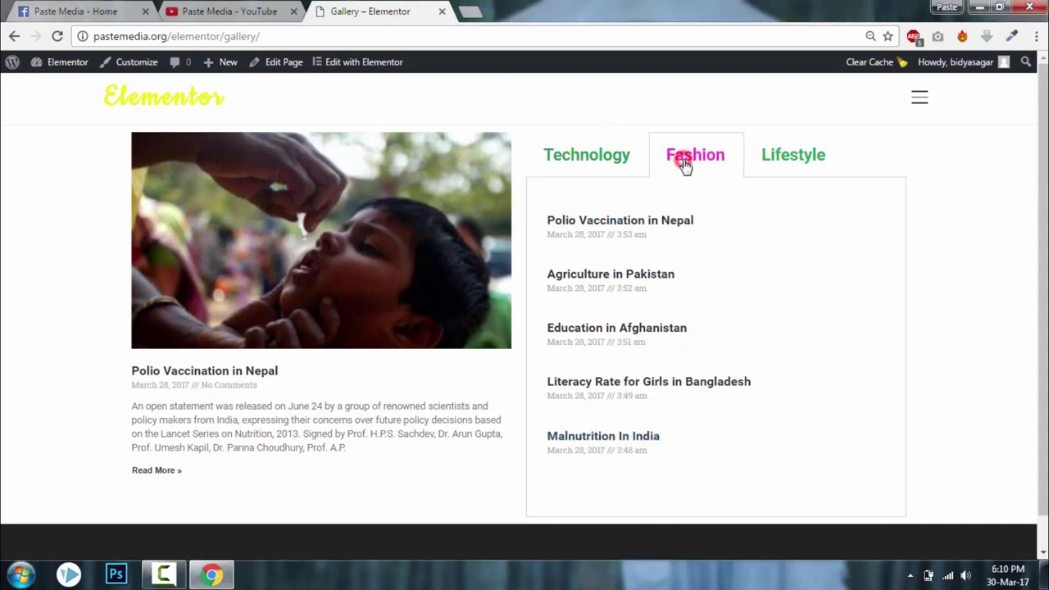
pyautogui.click(807, 148)
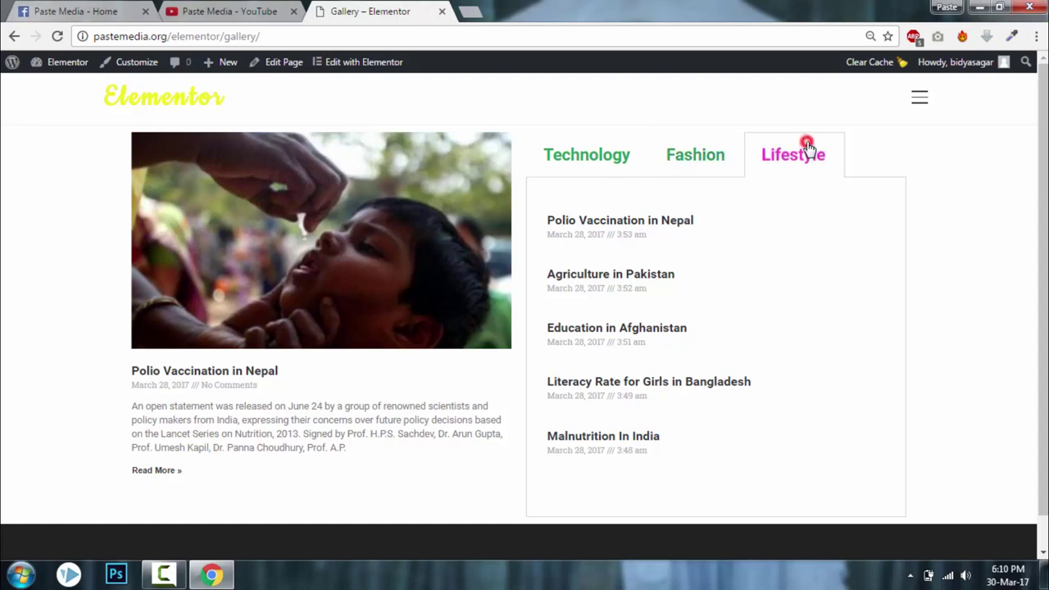
pyautogui.click(565, 148)
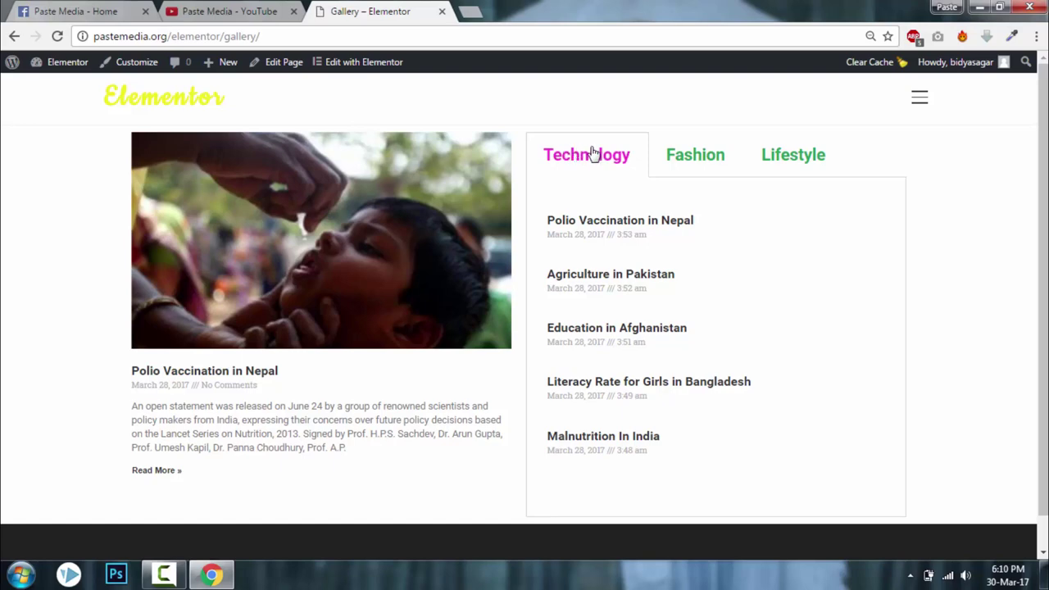
pyautogui.scroll(-1, 628, 157)
pyautogui.scroll(1, 627, 156)
pyautogui.scroll(-1, 710, 238)
pyautogui.scroll(1, 720, 319)
pyautogui.click(695, 149)
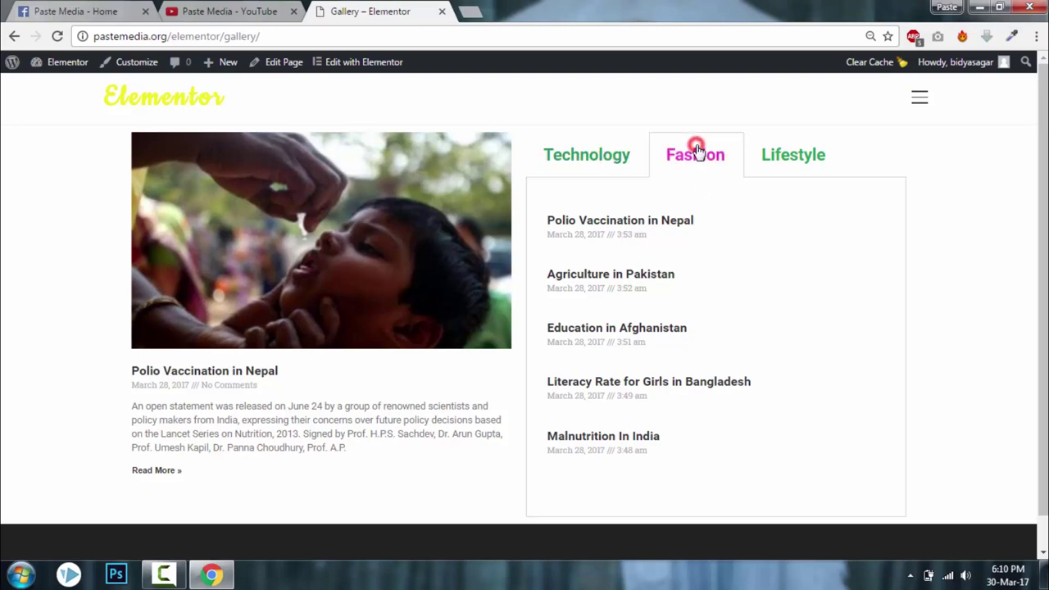
pyautogui.click(802, 150)
pyautogui.click(614, 156)
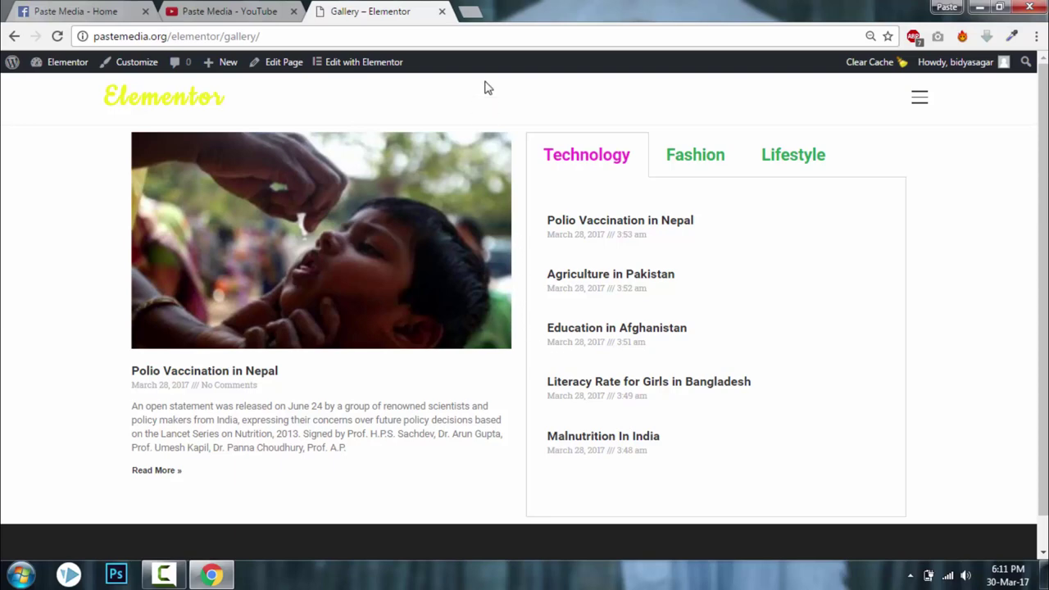
# Open the site's WordPress dashboard in a separate browser tab and review the list of installed plugins.
pyautogui.rightClick(86, 68)
pyautogui.click(99, 76)
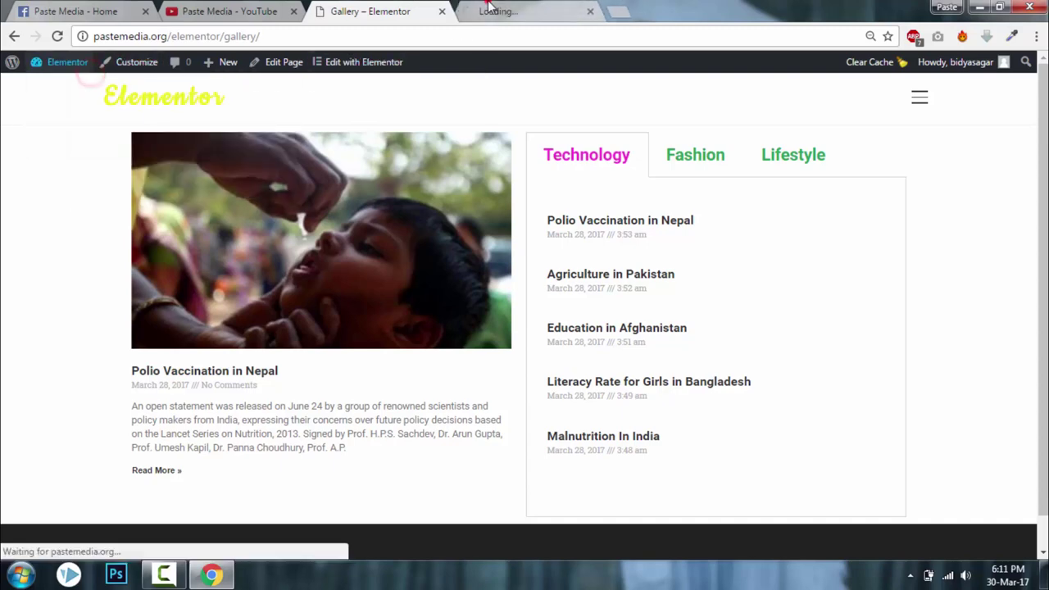
pyautogui.click(490, 8)
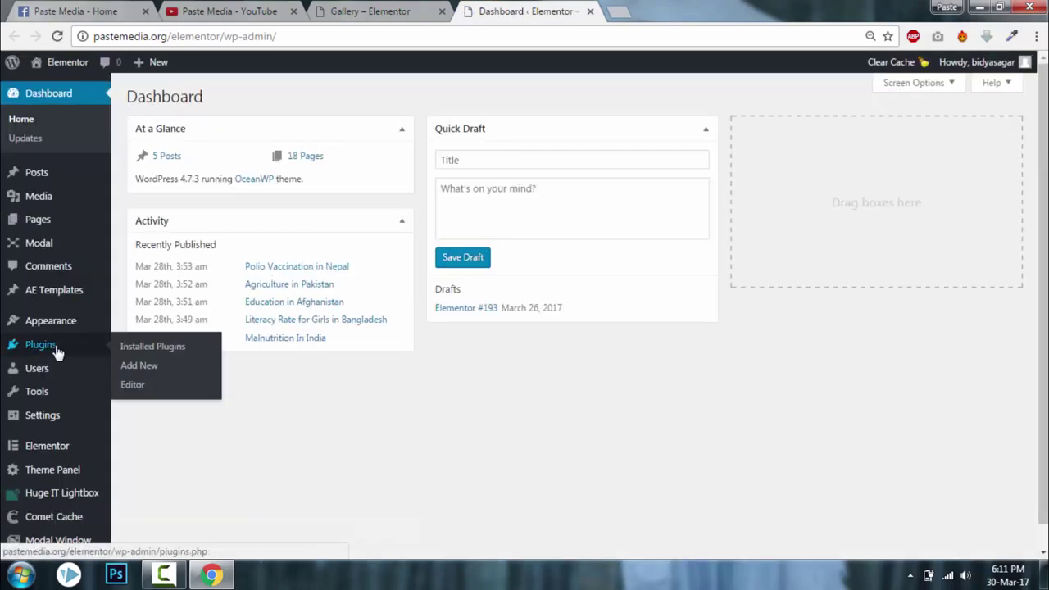
pyautogui.click(56, 348)
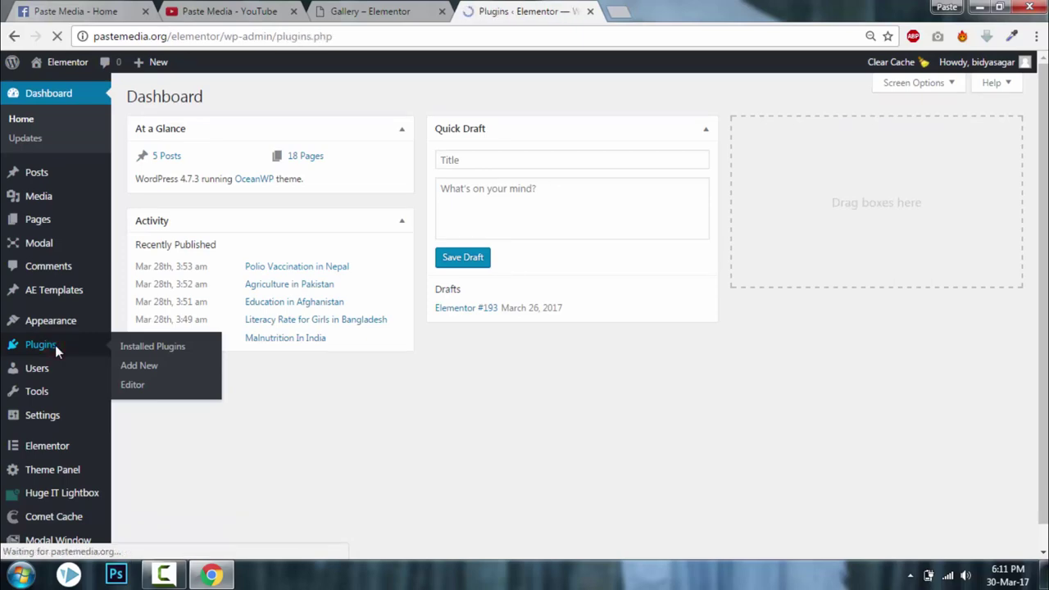
pyautogui.scroll(-2, 322, 269)
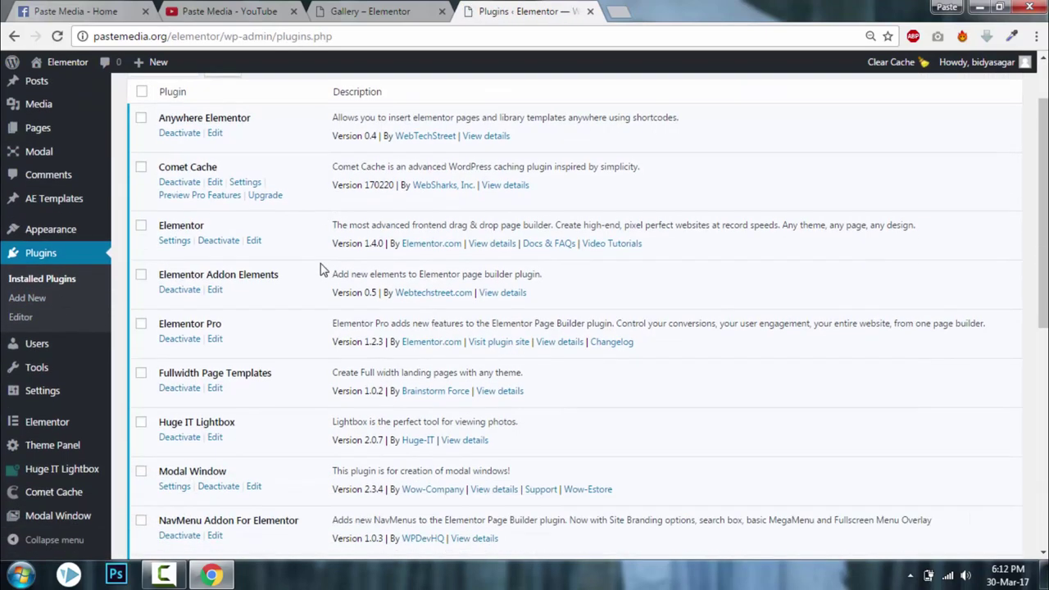
pyautogui.scroll(-4, 322, 269)
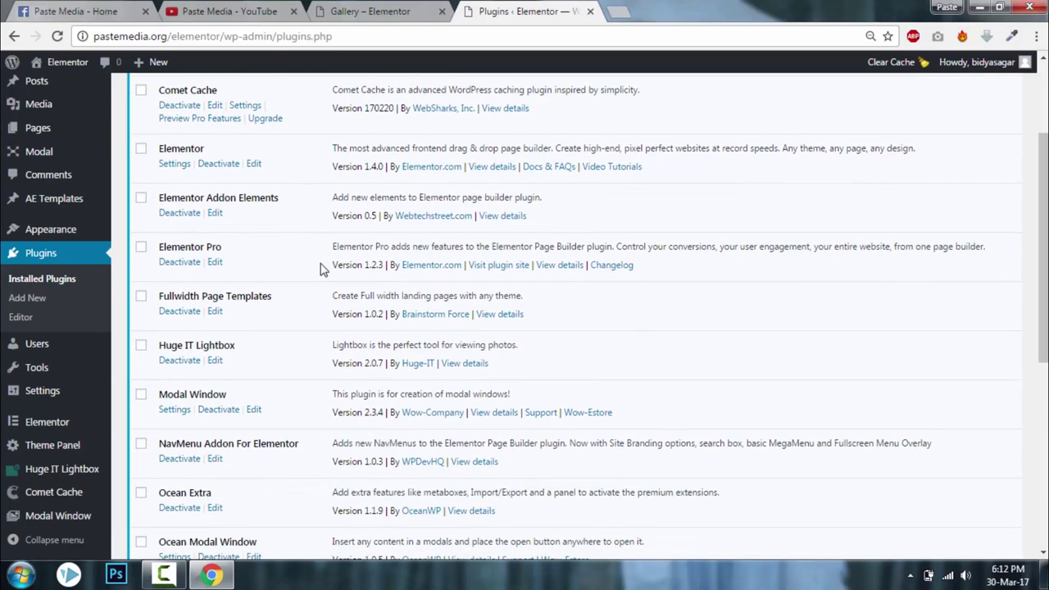
pyautogui.scroll(3, 322, 268)
pyautogui.scroll(3, 321, 269)
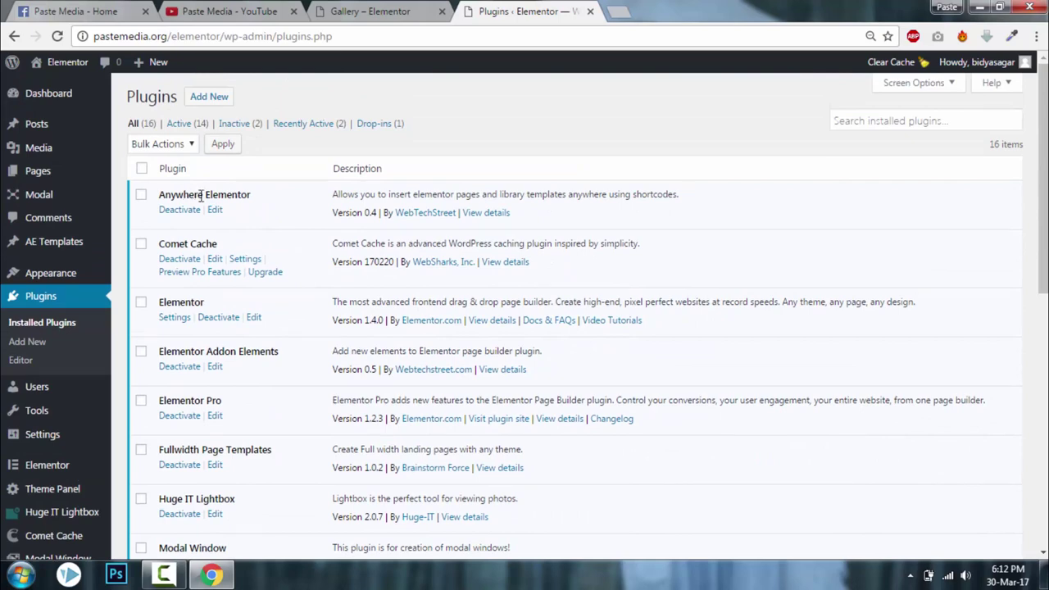
# View the Anywhere Elementor plugin's details and its WordPress.org page, then return to the installed plugins list.
pyautogui.click(481, 214)
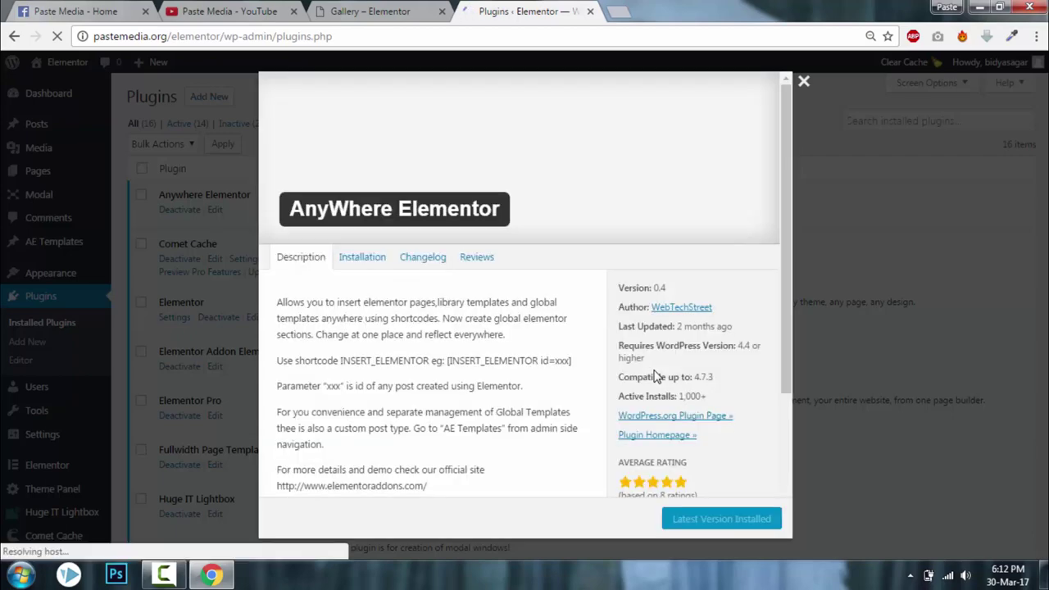
pyautogui.click(698, 417)
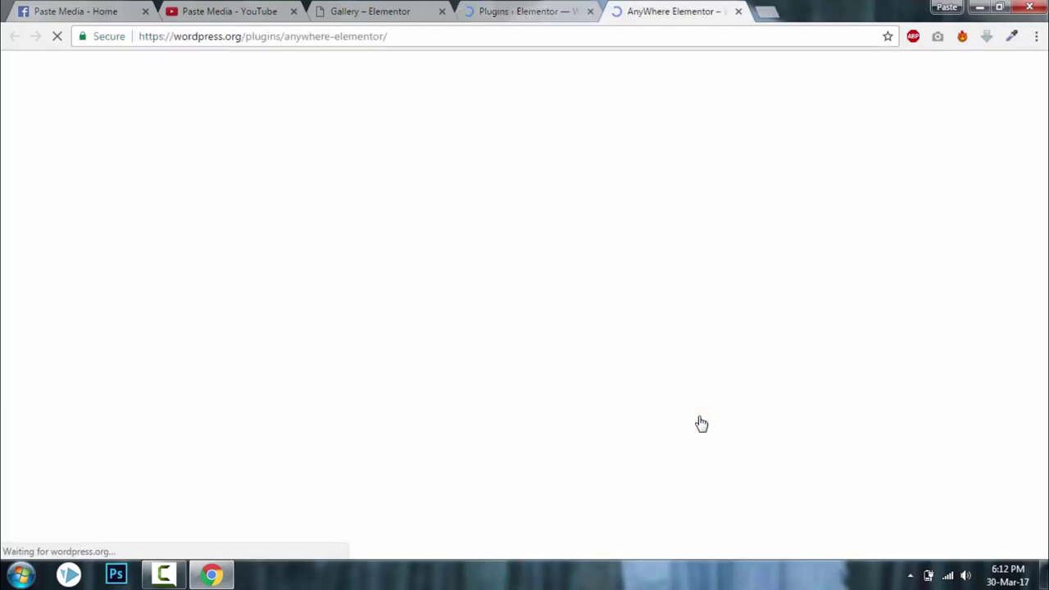
pyautogui.scroll(-3, 698, 422)
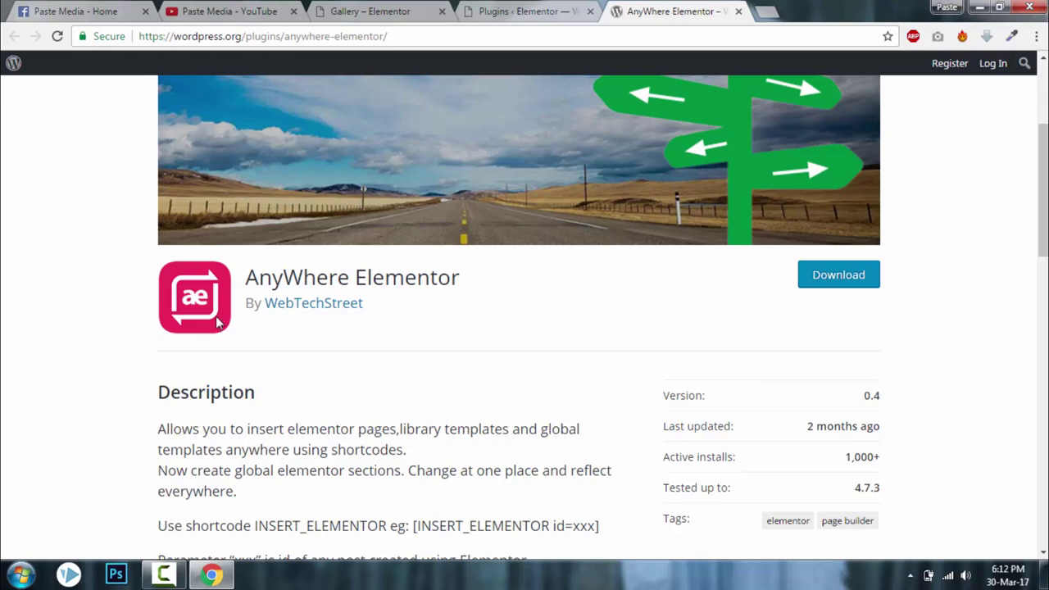
pyautogui.scroll(1, 216, 326)
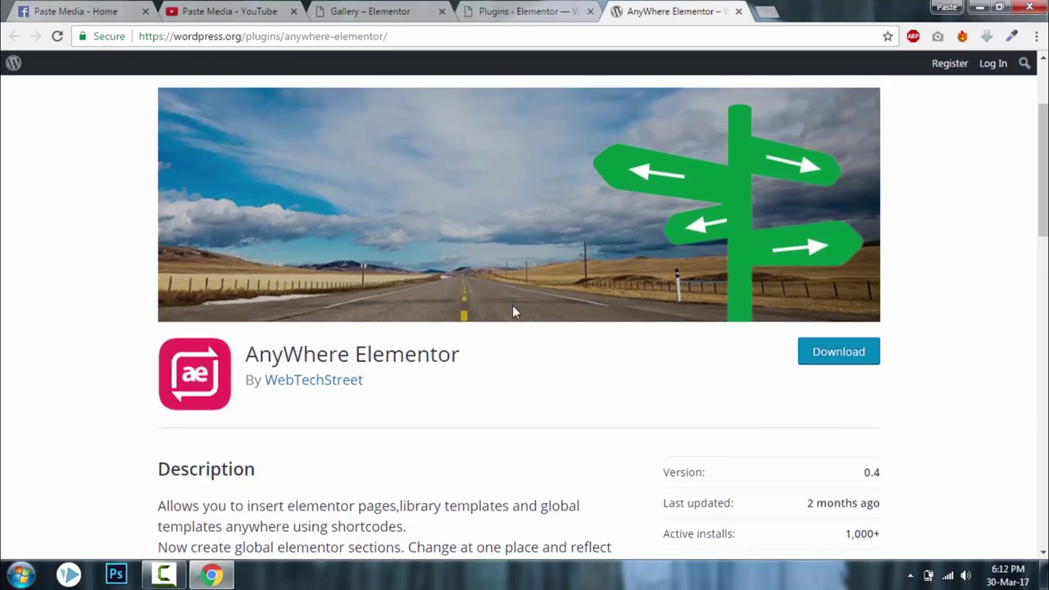
pyautogui.scroll(-1, 512, 306)
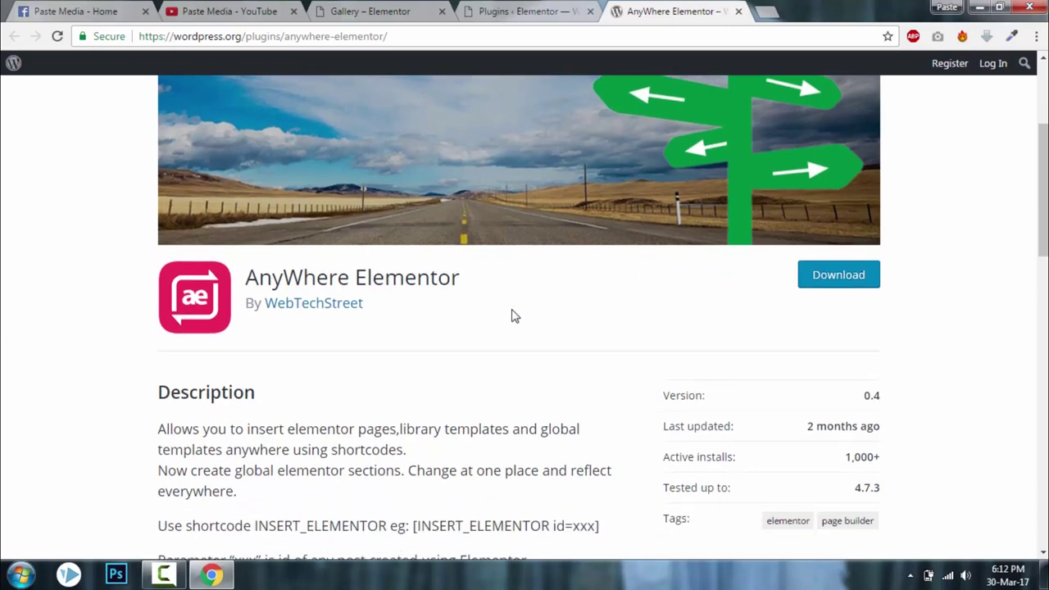
pyautogui.scroll(-1, 520, 316)
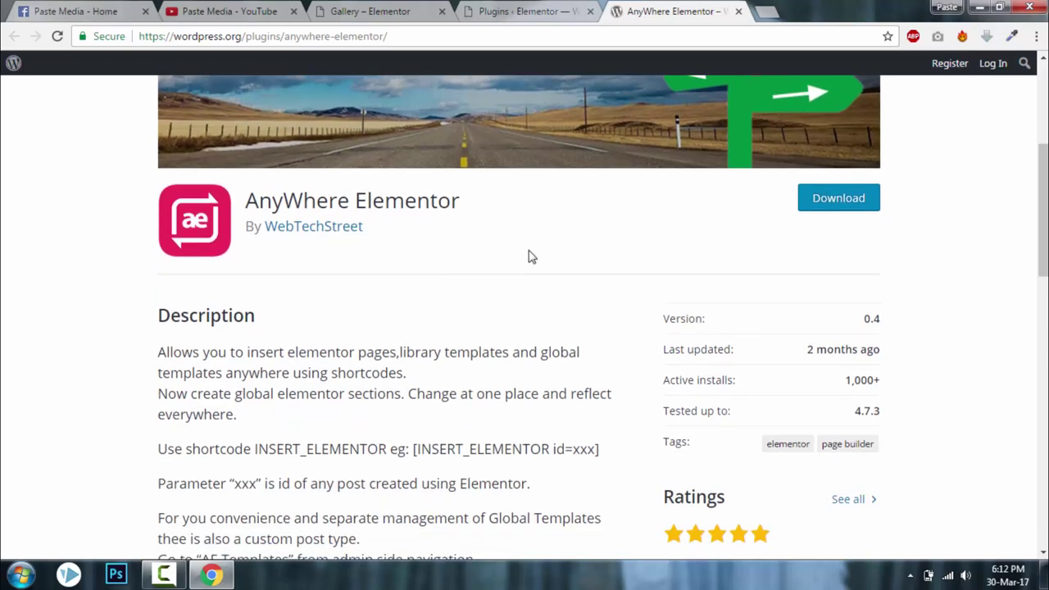
pyautogui.click(498, 13)
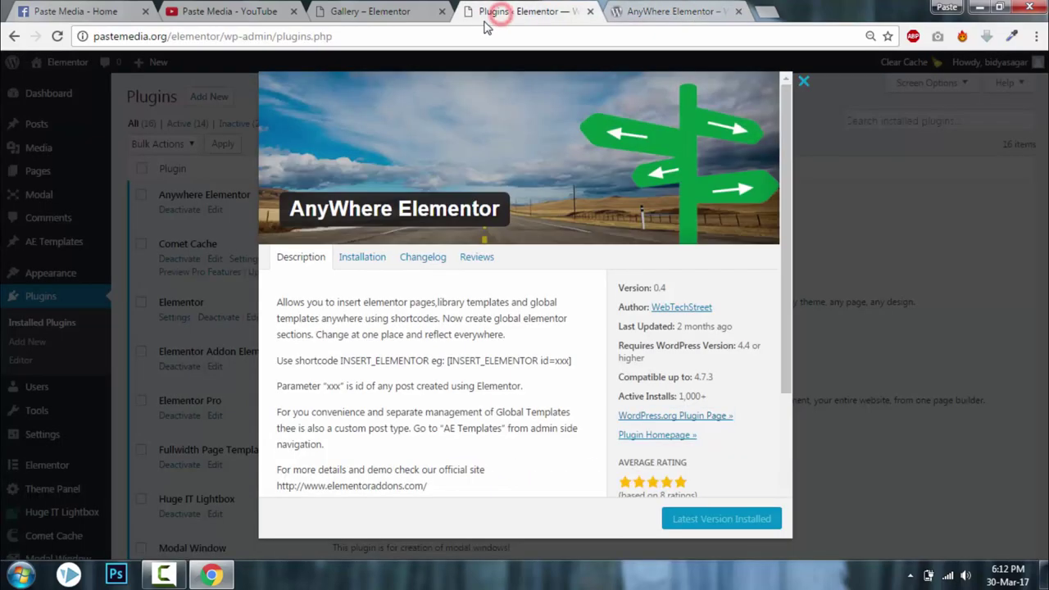
pyautogui.click(806, 82)
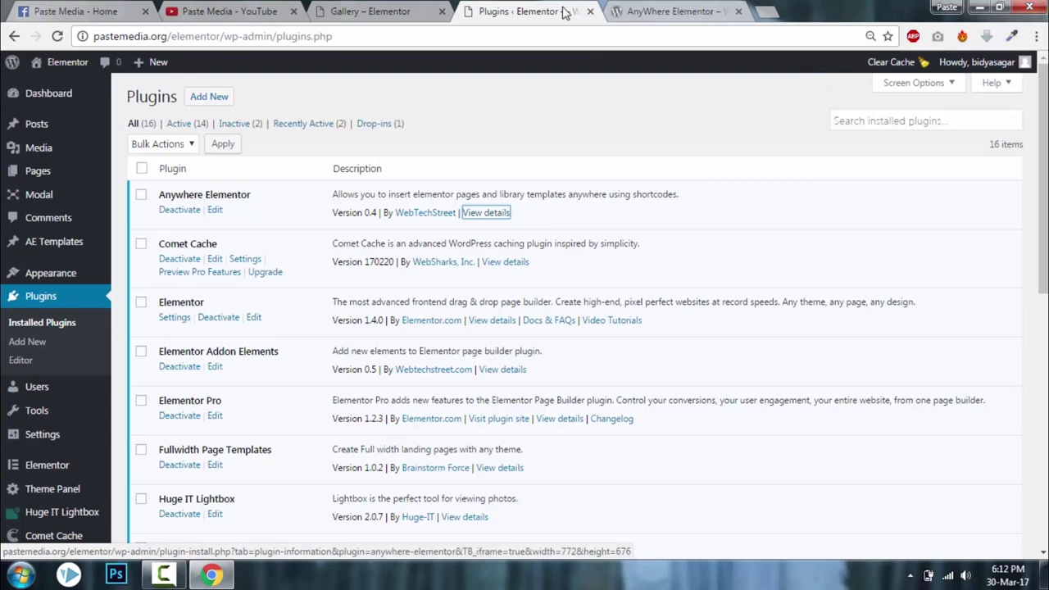
# Open the Gallery page for editing with Elementor and delete the Tabs widget beside the featured post.
pyautogui.click(386, 11)
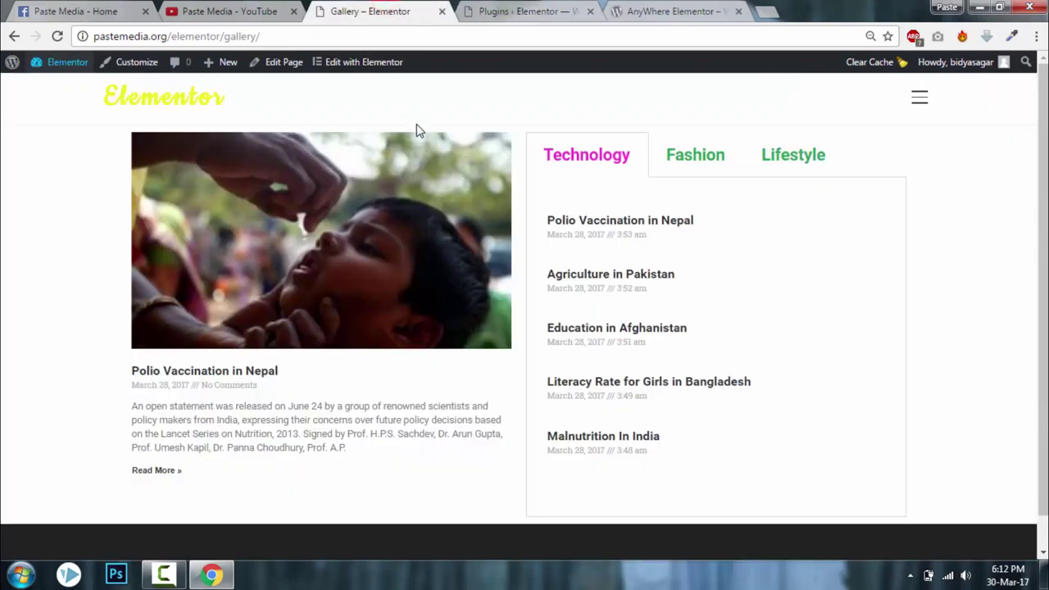
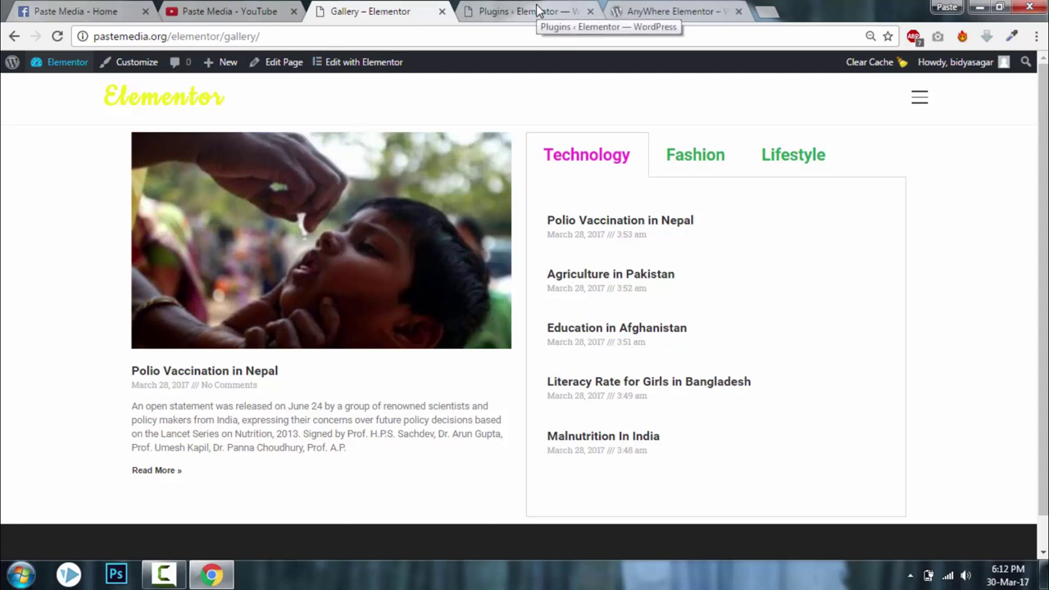
pyautogui.click(349, 67)
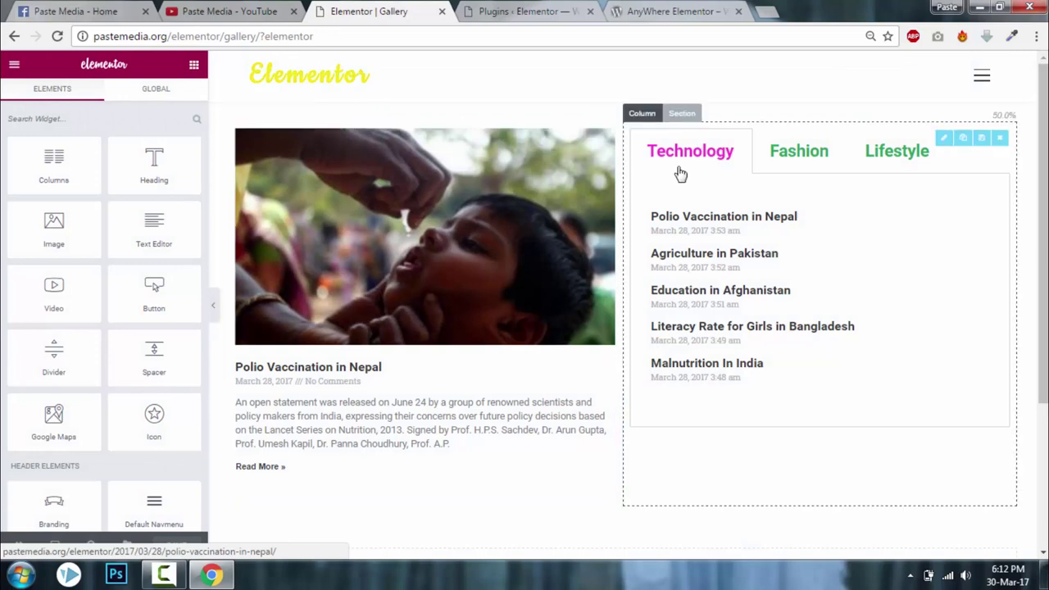
pyautogui.click(1000, 141)
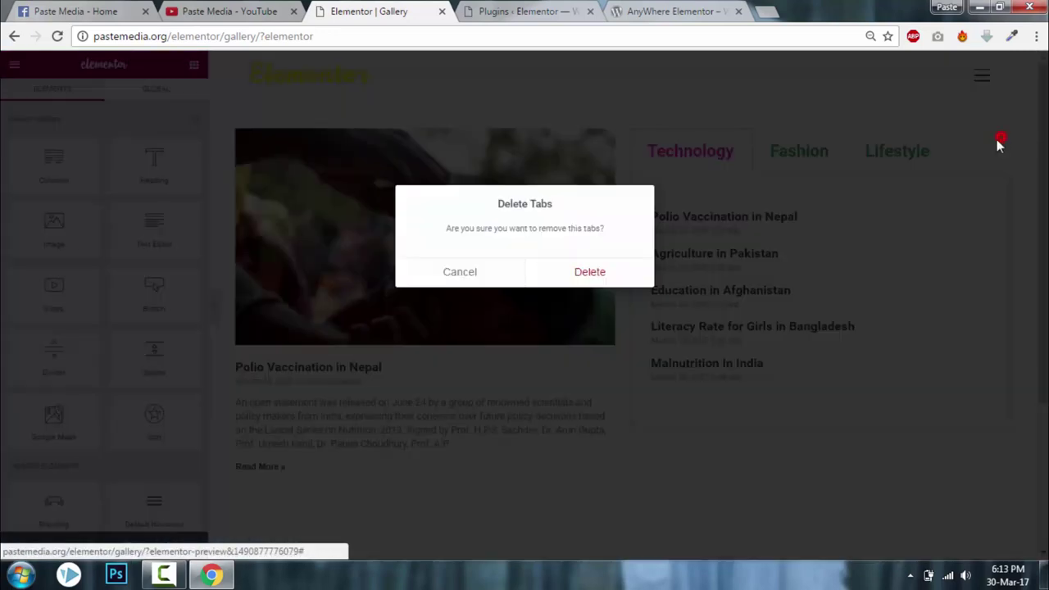
pyautogui.click(599, 271)
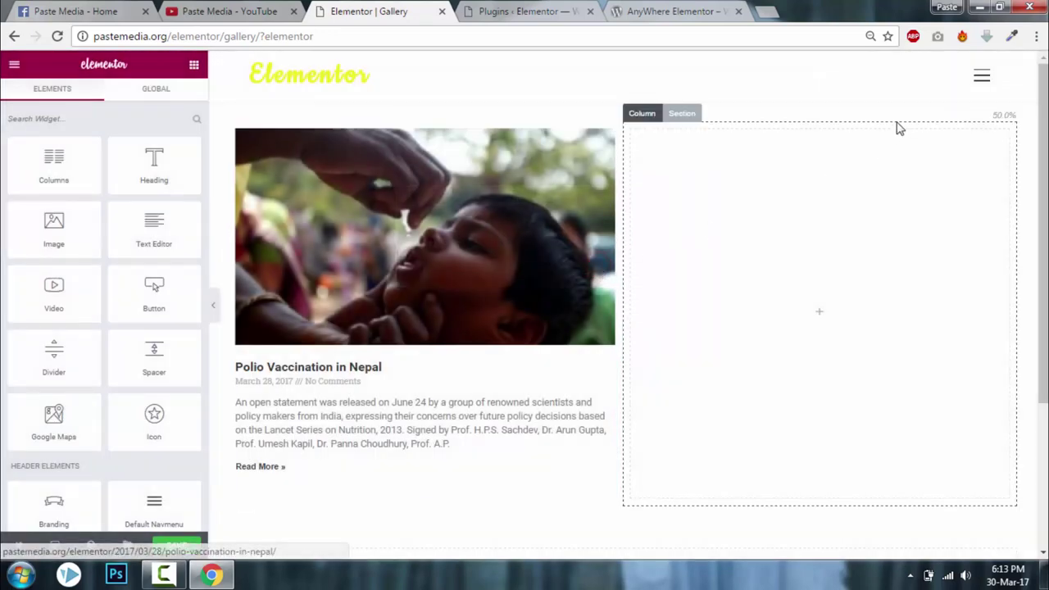
# Add a Tabs widget to the empty column and remove its Tab #2 item.
pyautogui.click(127, 115)
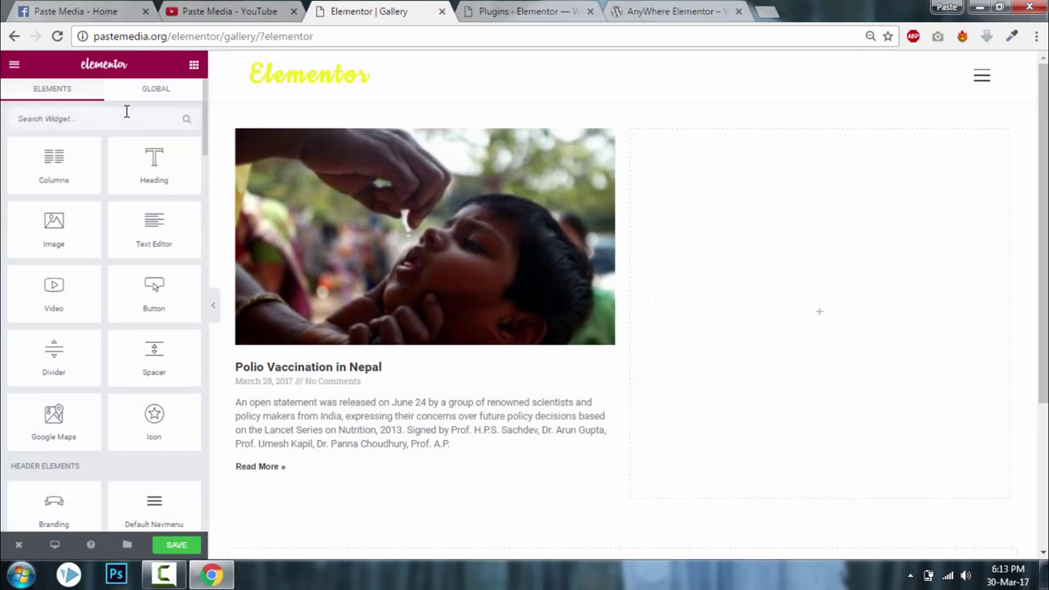
pyautogui.write('tab')
pyautogui.moveTo(45, 169); pyautogui.dragTo(732, 222)
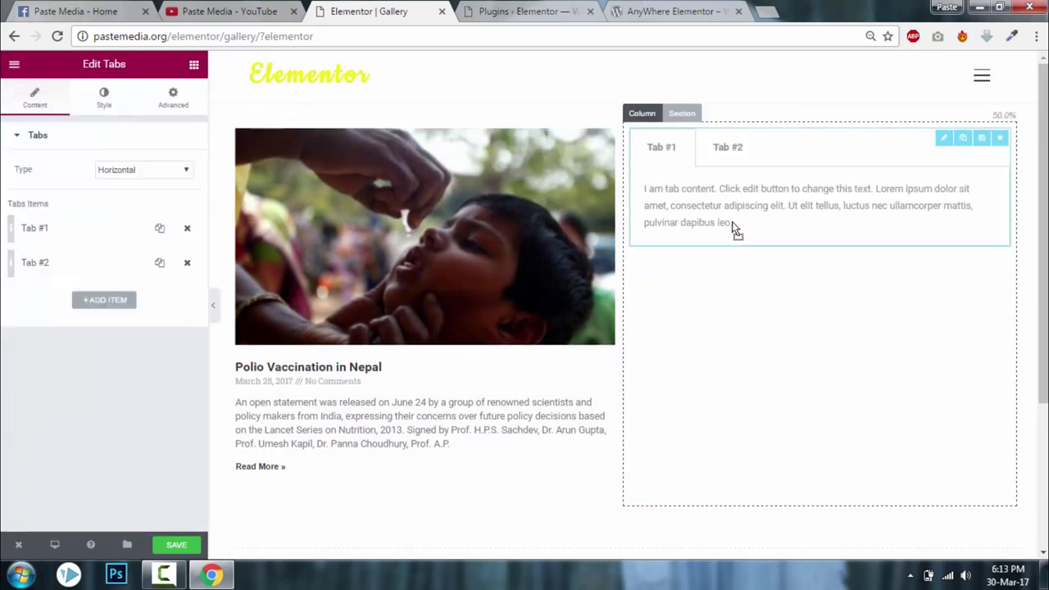
pyautogui.click(187, 266)
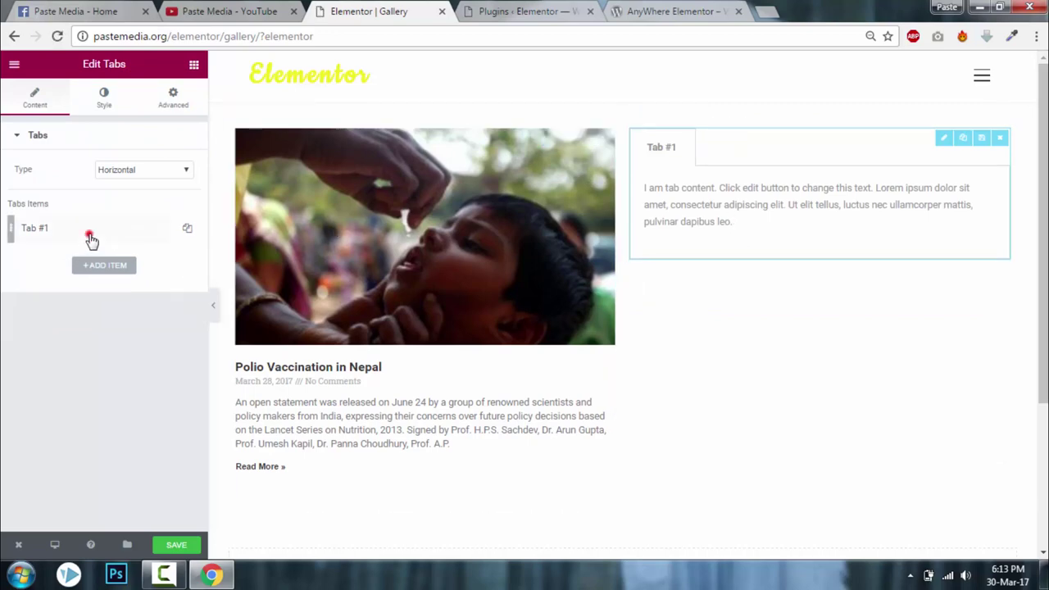
# Retitle the remaining tab item as Latest Post and clear its placeholder content.
pyautogui.click(89, 237)
pyautogui.tripleClick(89, 276)
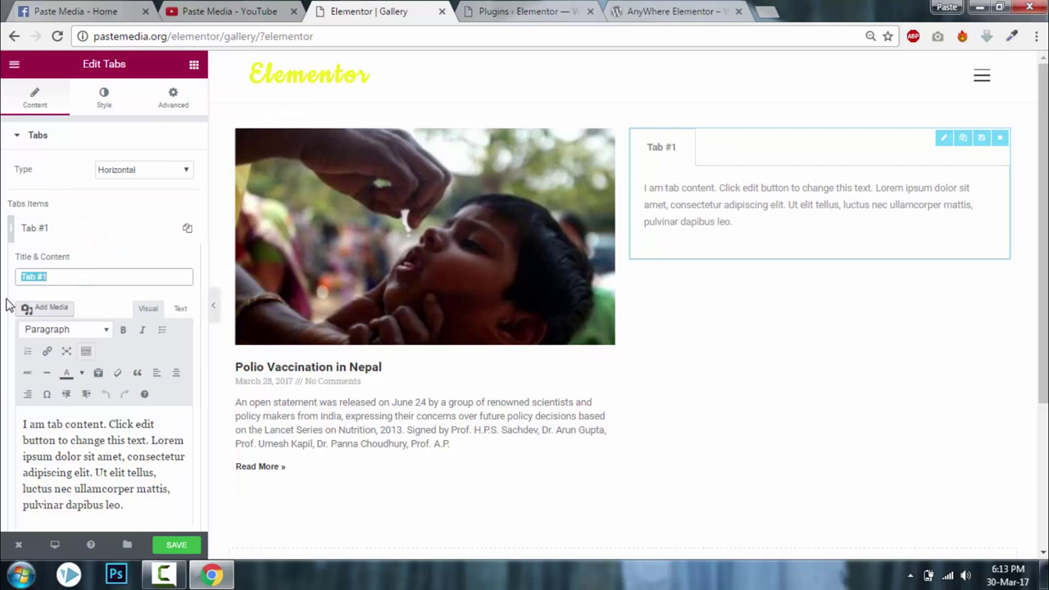
pyautogui.press('BackSpace')
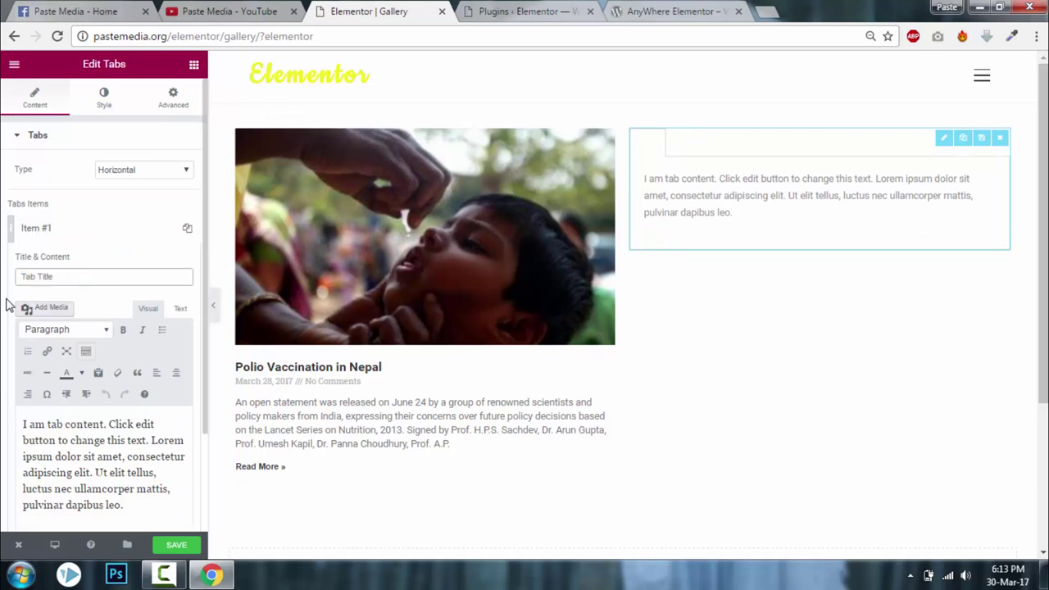
pyautogui.write('Latest Post')
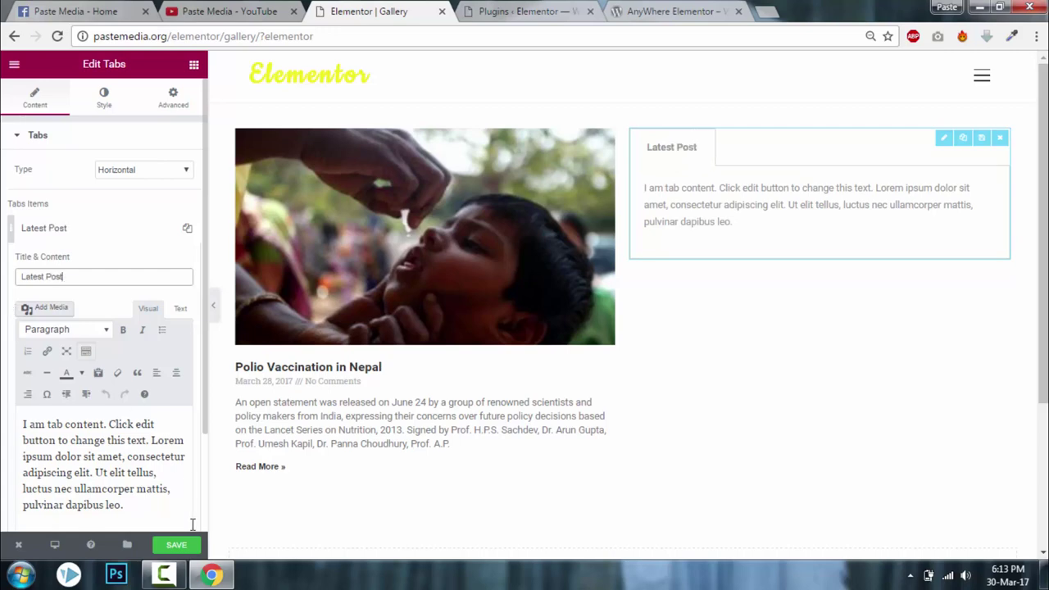
pyautogui.click(141, 509)
pyautogui.hotkey('ctrl', 'a')
pyautogui.press('BackSpace')
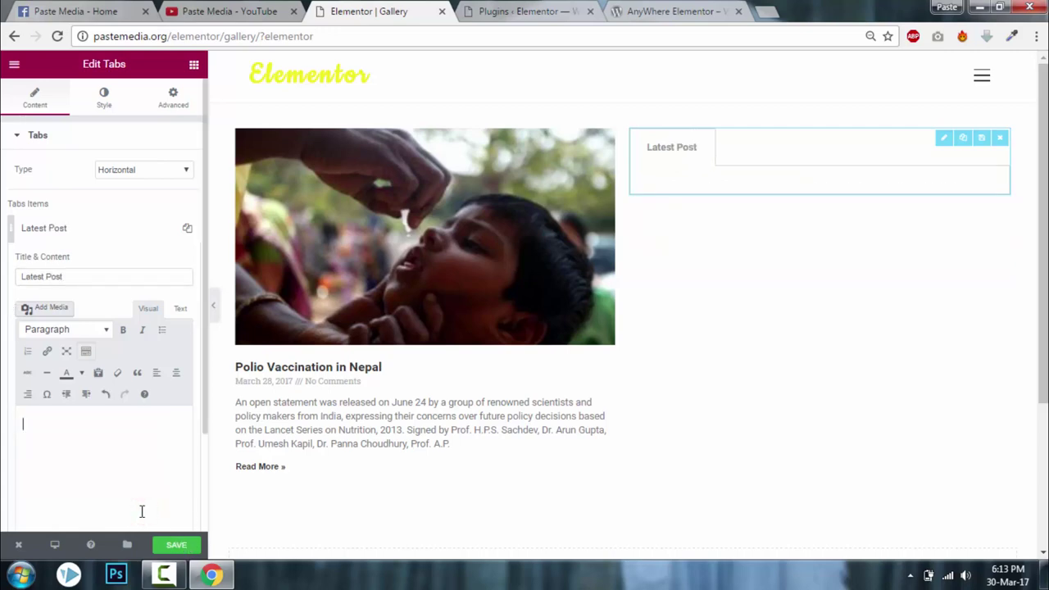
# Start a new AE template in the WordPress admin and title it Latest Post.
pyautogui.click(566, 10)
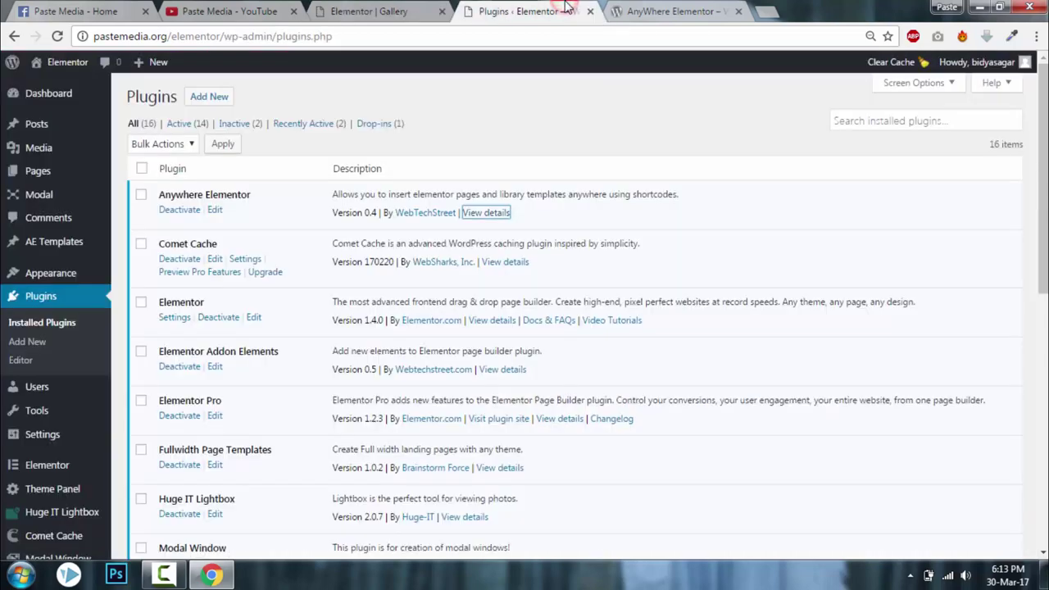
pyautogui.moveTo(49, 248)
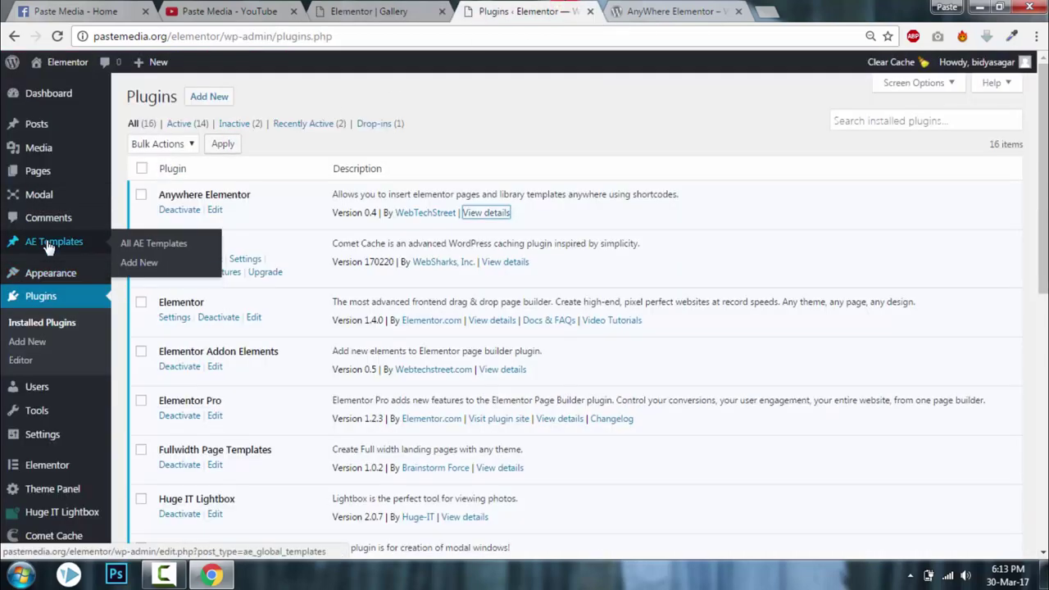
pyautogui.click(146, 266)
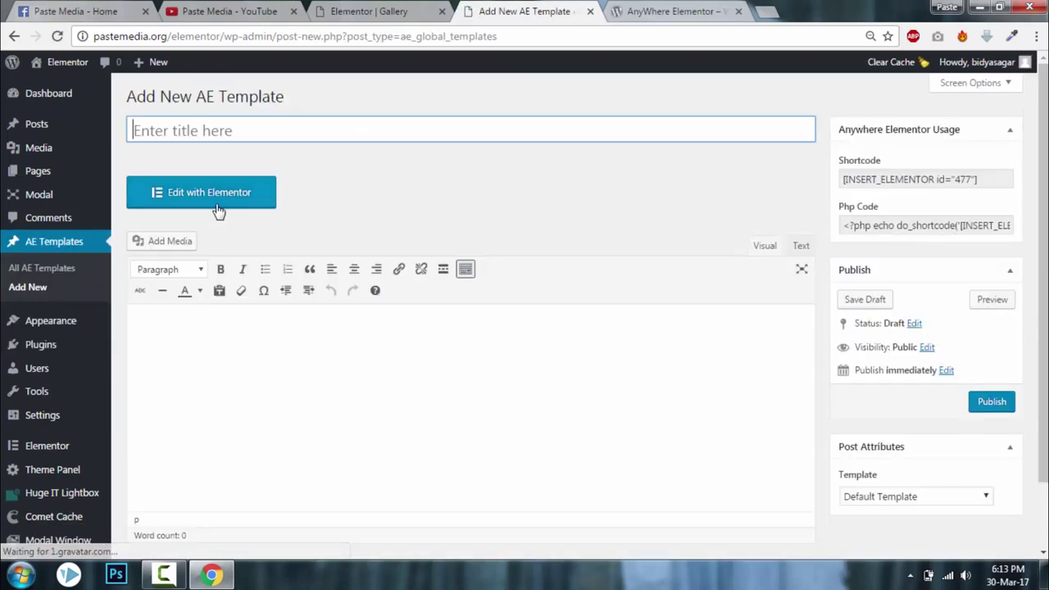
pyautogui.write('Latest Post')
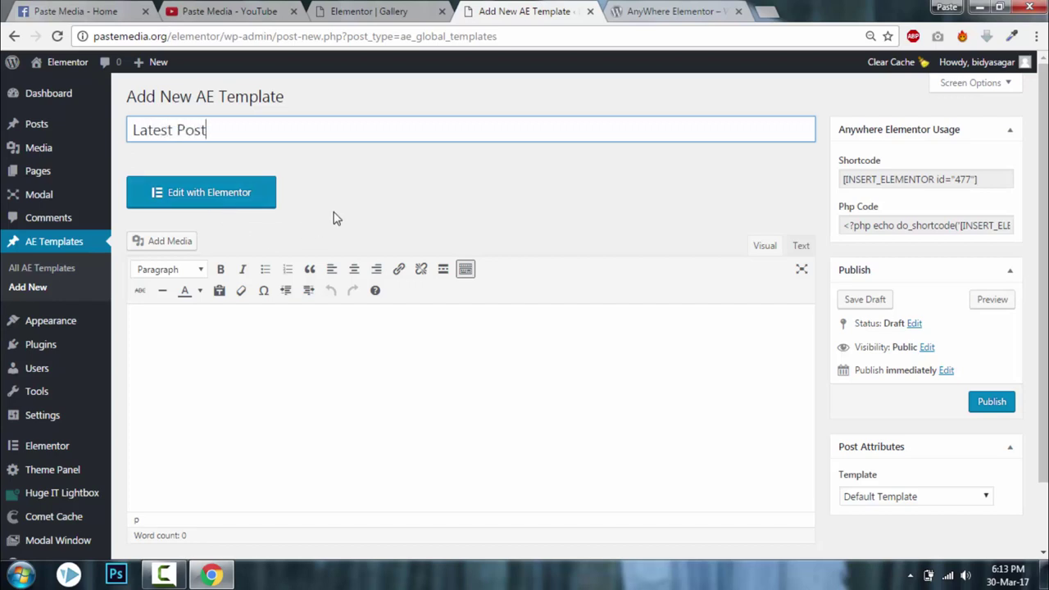
# Publish the Latest Post template and open it for editing with Elementor.
pyautogui.scroll(-1, 336, 219)
pyautogui.scroll(1, 335, 218)
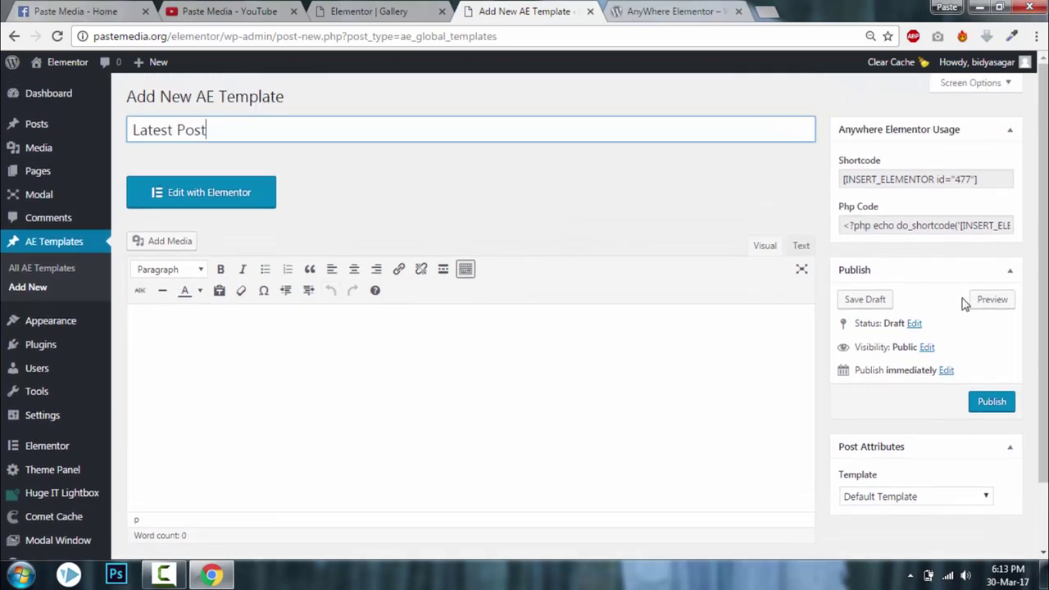
pyautogui.click(992, 402)
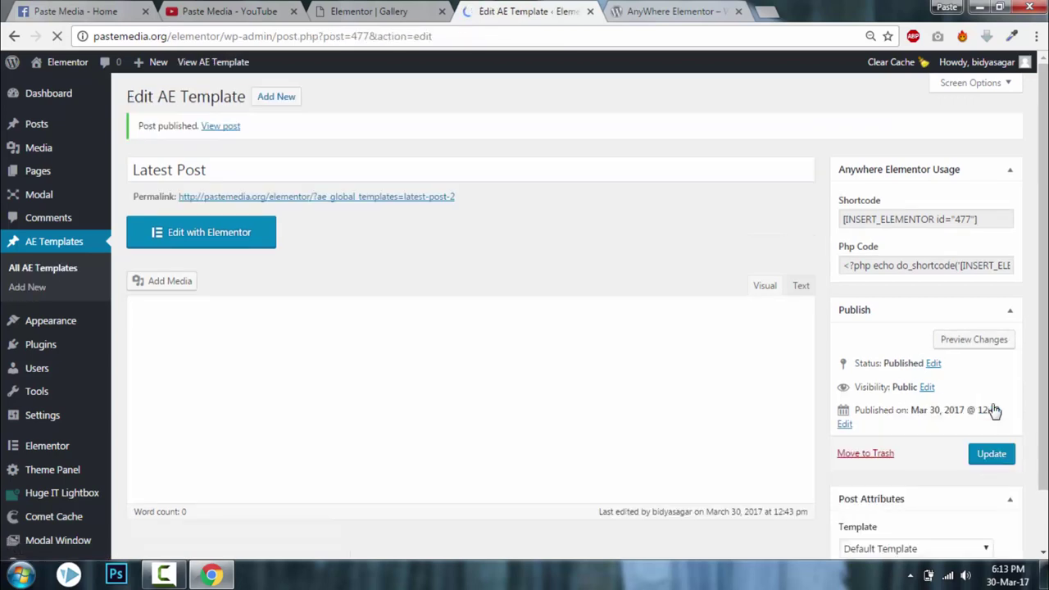
pyautogui.click(240, 238)
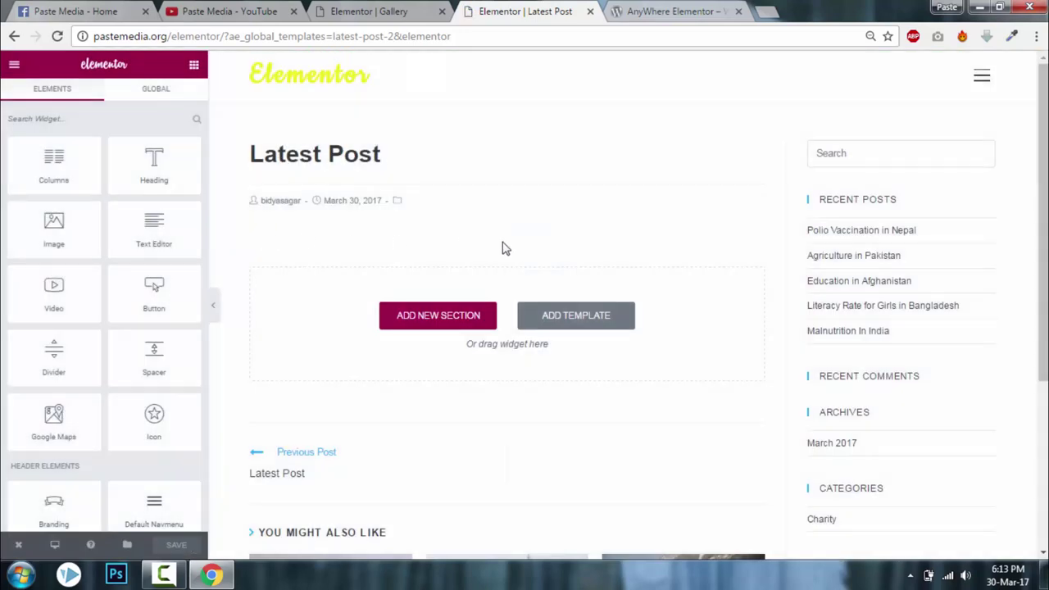
# Add a single-column section to the template and place a Posts widget in it.
pyautogui.click(426, 313)
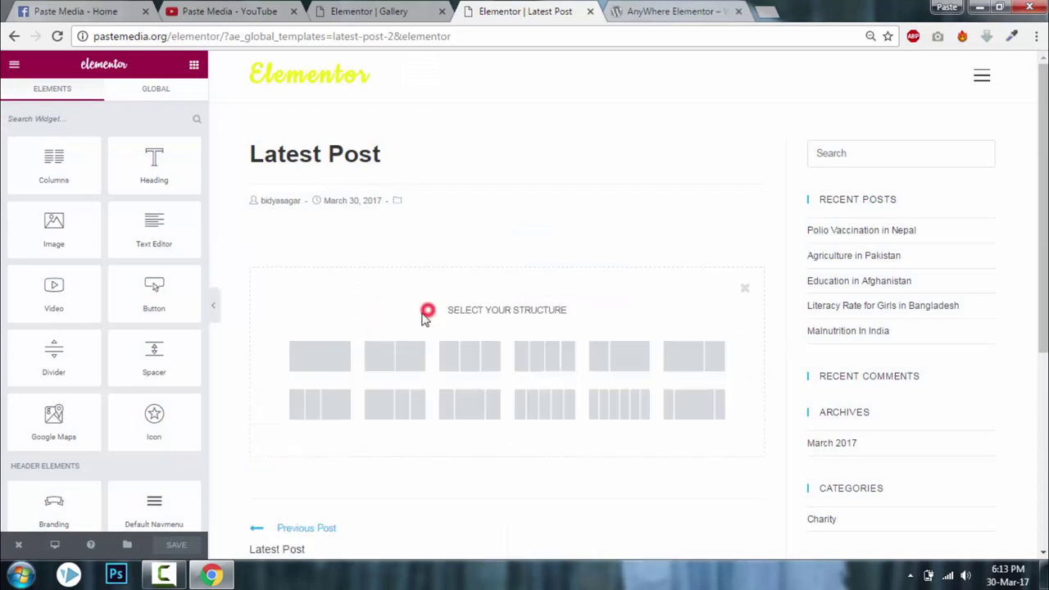
pyautogui.click(339, 355)
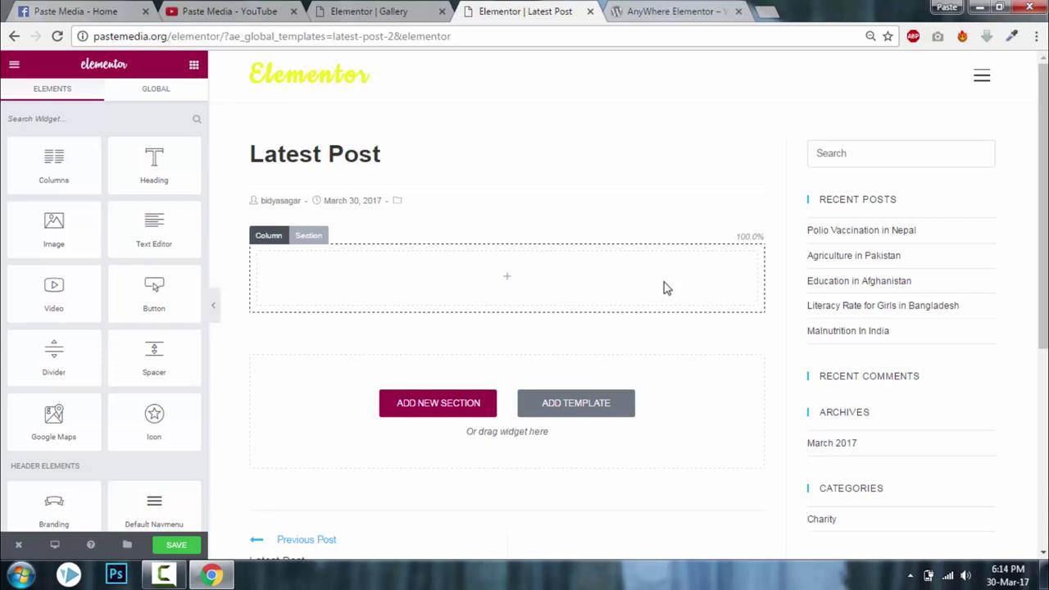
pyautogui.click(107, 117)
pyautogui.write('d')
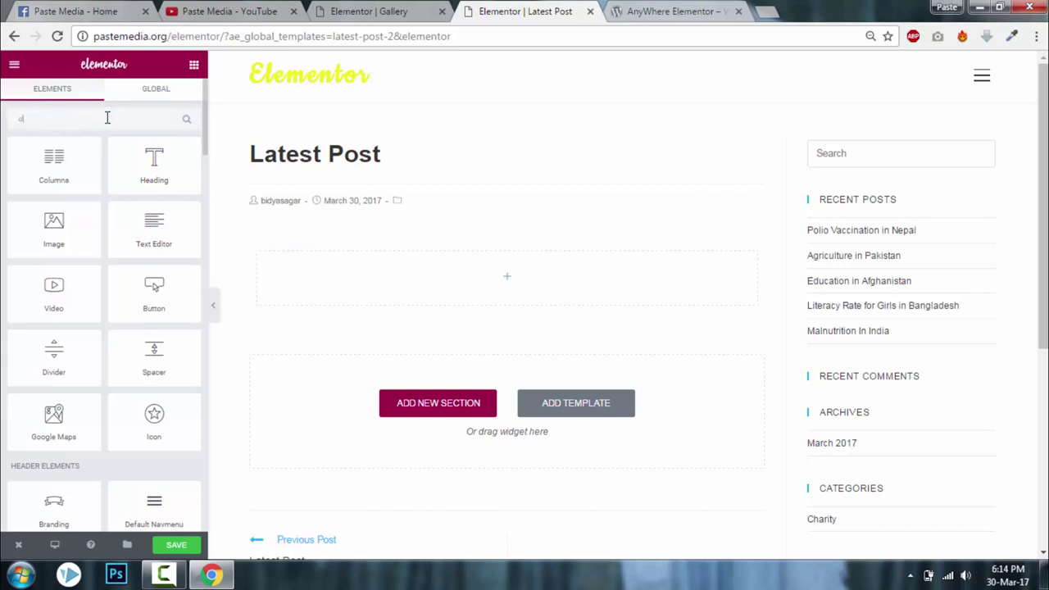
pyautogui.press('BackSpace')
pyautogui.write('post')
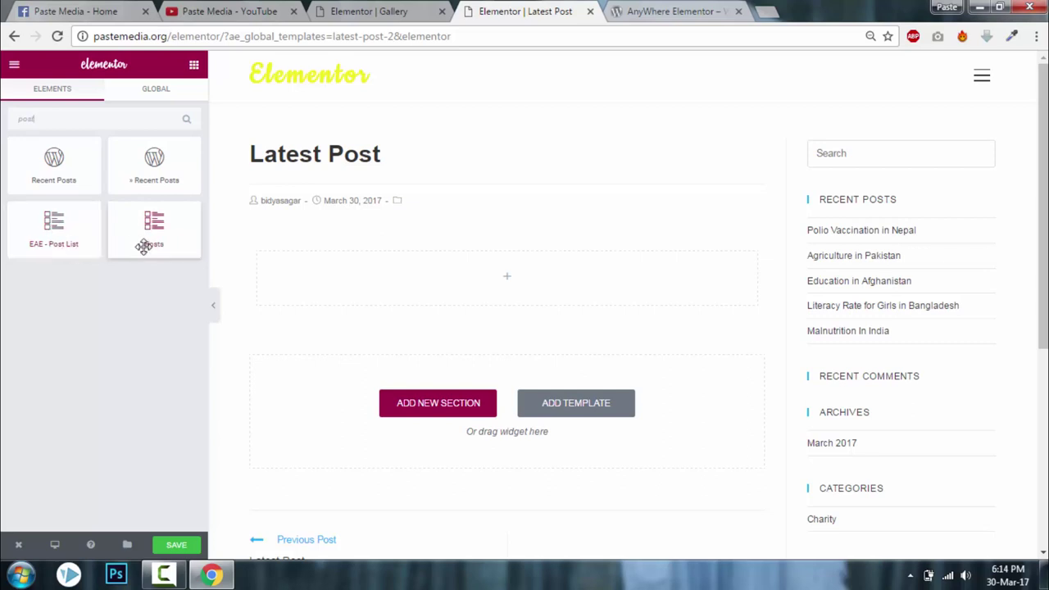
pyautogui.moveTo(148, 229); pyautogui.dragTo(443, 279)
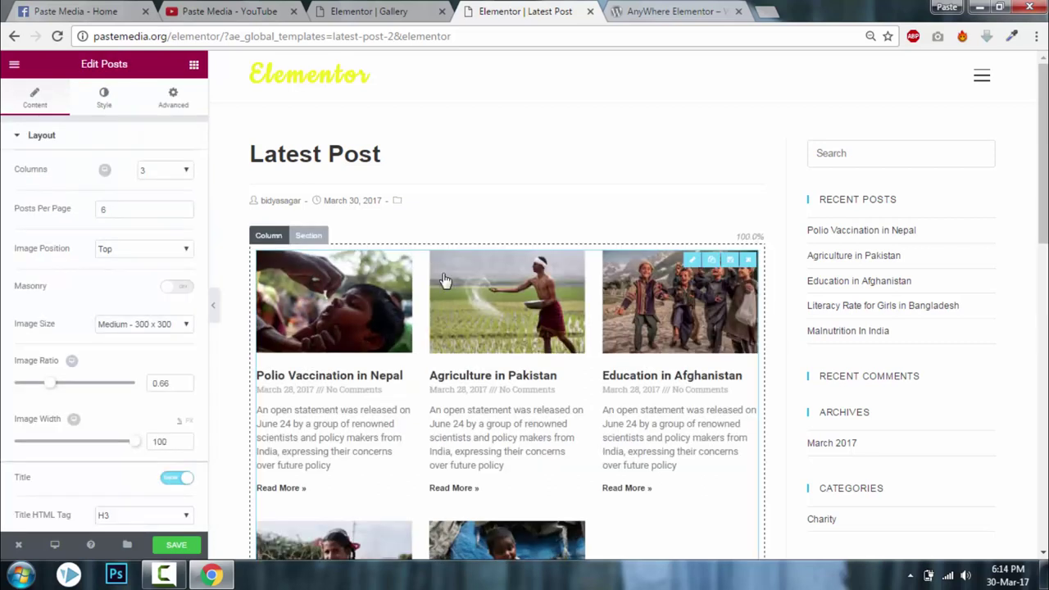
# Set the Posts widget's layout to 1 column and its image position to None.
pyautogui.scroll(-1, 443, 280)
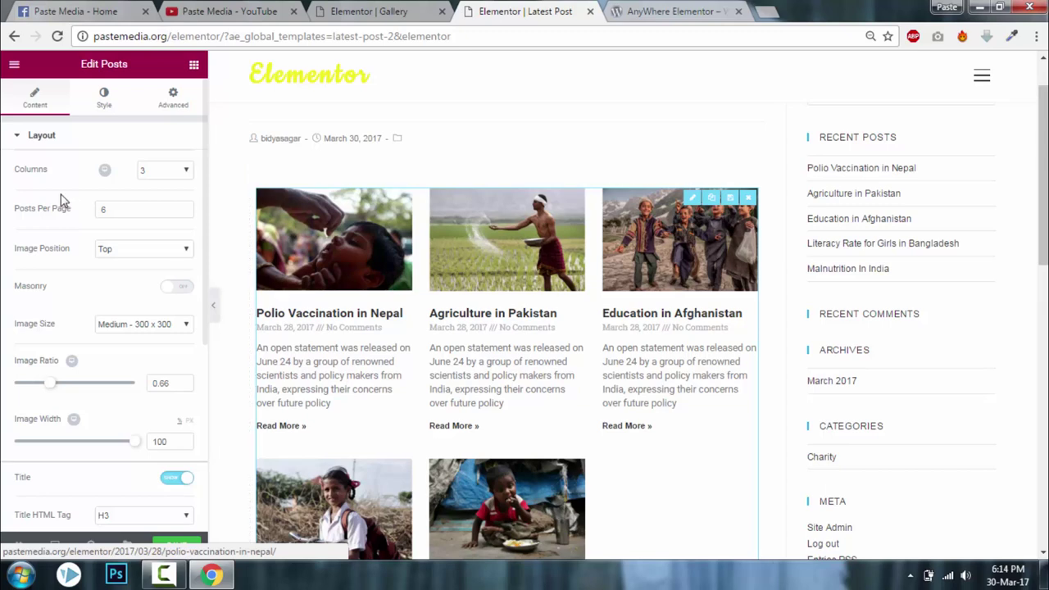
pyautogui.click(171, 170)
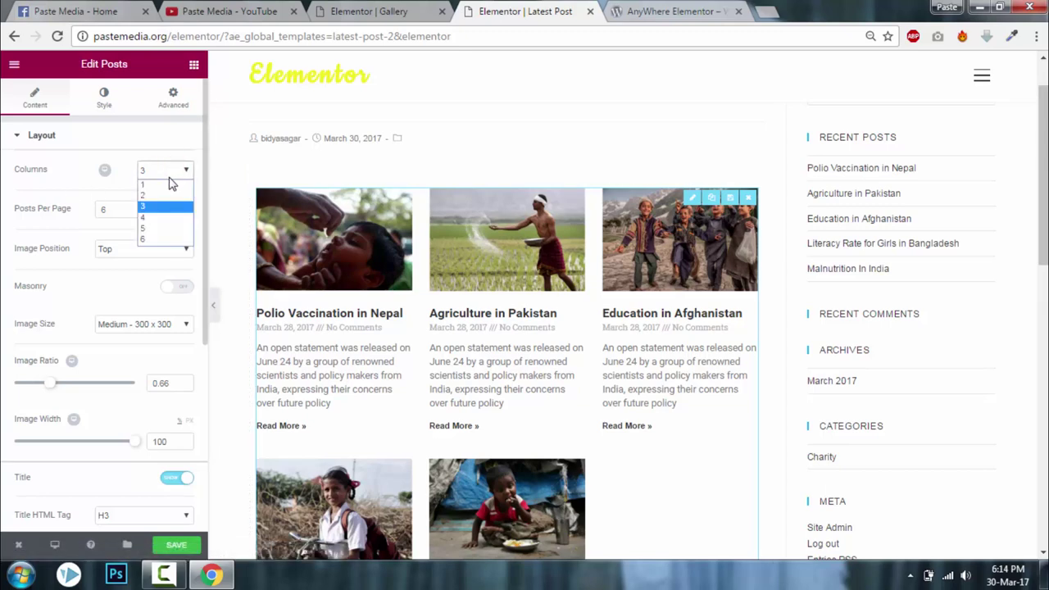
pyautogui.click(167, 184)
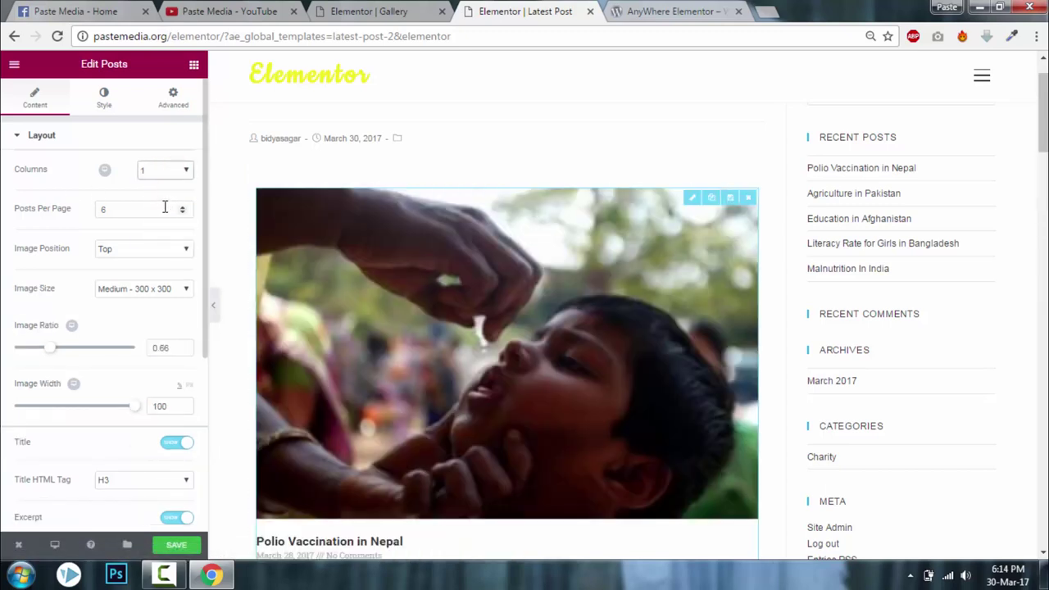
pyautogui.click(150, 250)
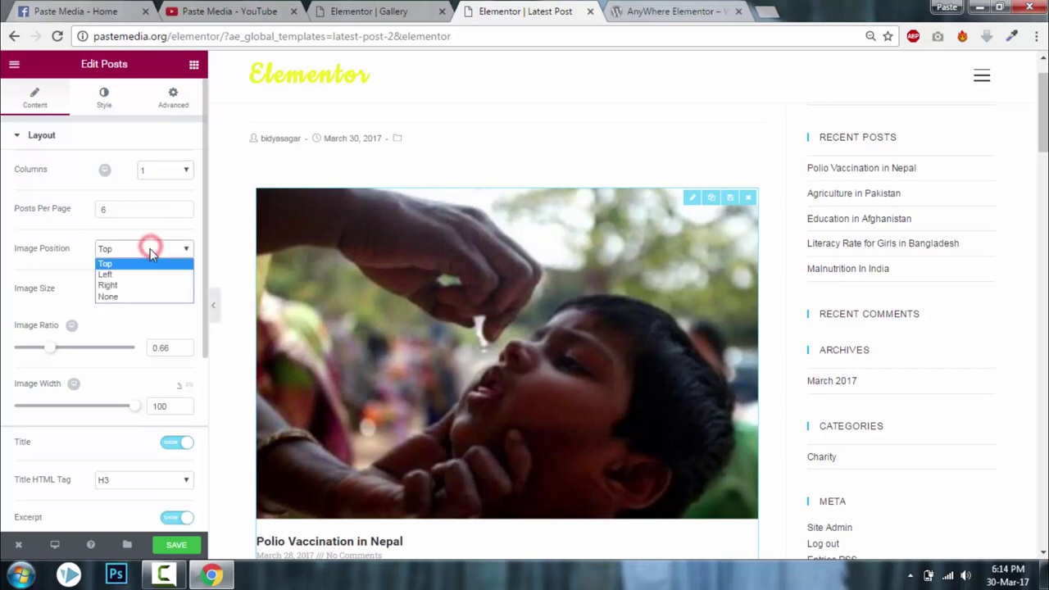
pyautogui.click(133, 299)
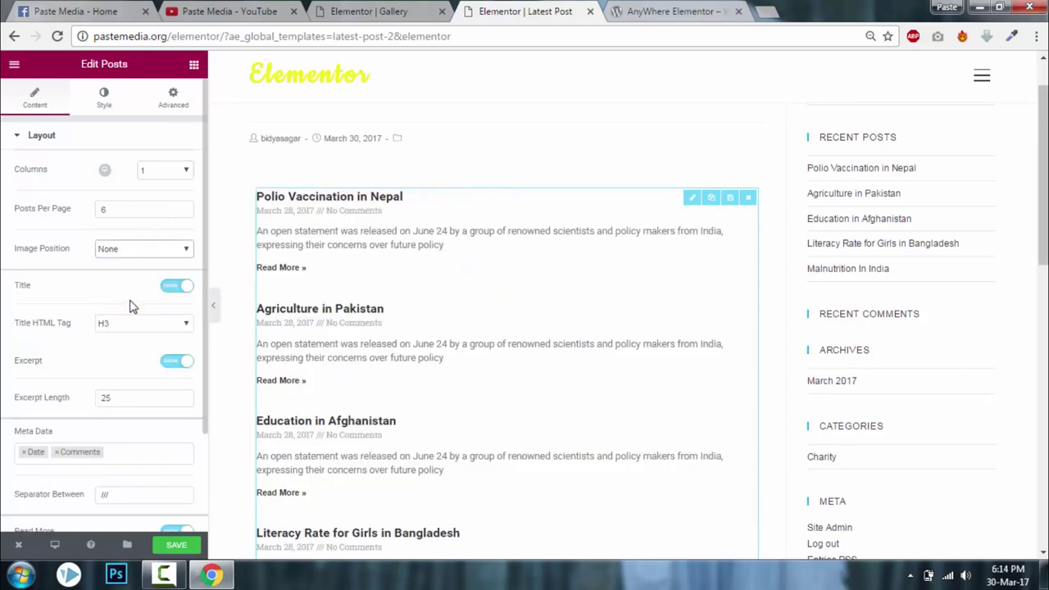
# Hide the Read More link and the excerpt in the Posts widget.
pyautogui.scroll(-3, 139, 304)
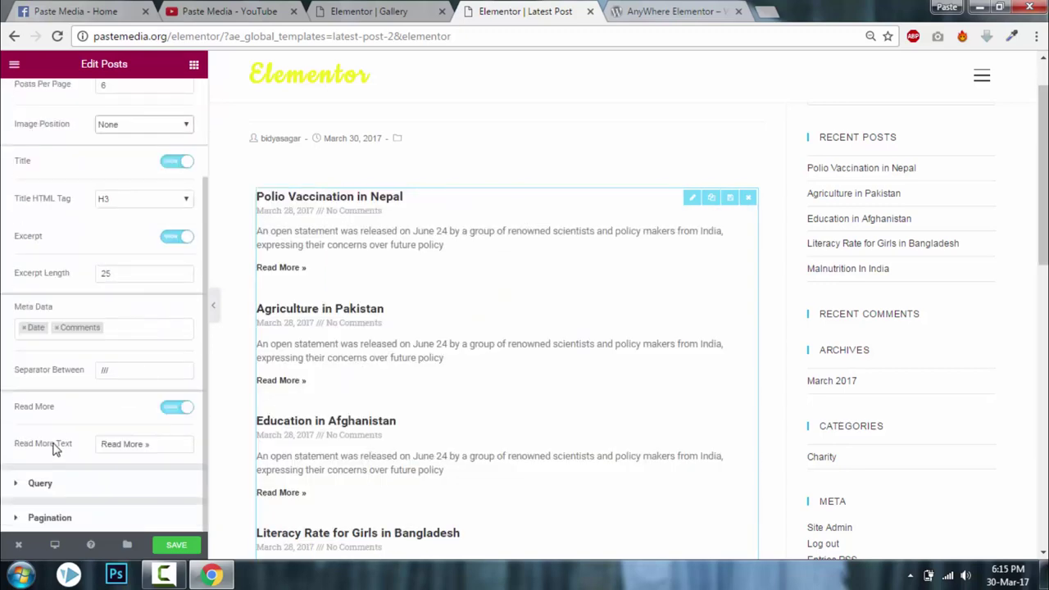
pyautogui.click(176, 406)
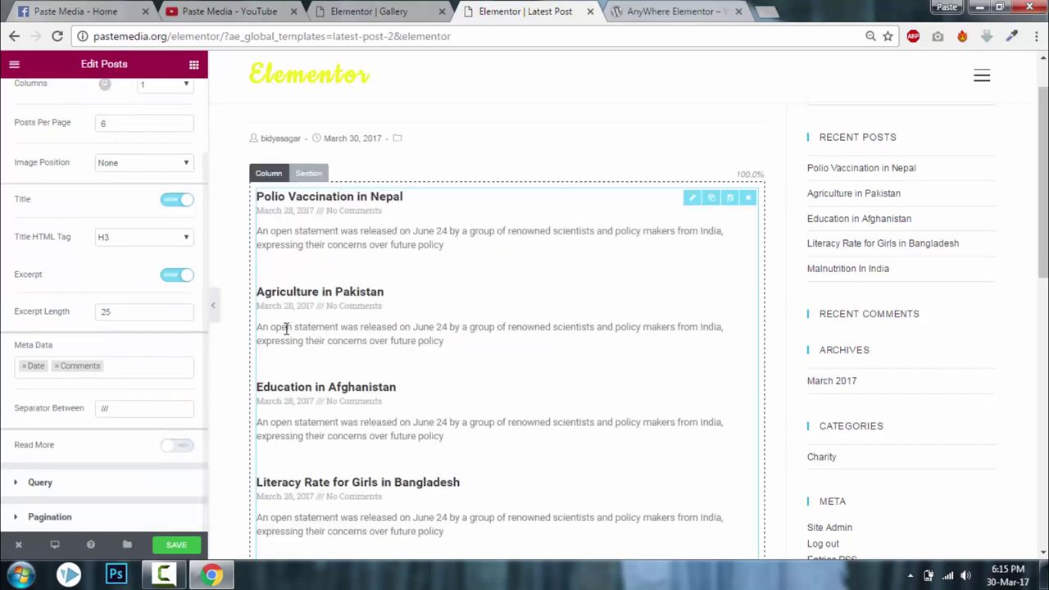
pyautogui.click(170, 277)
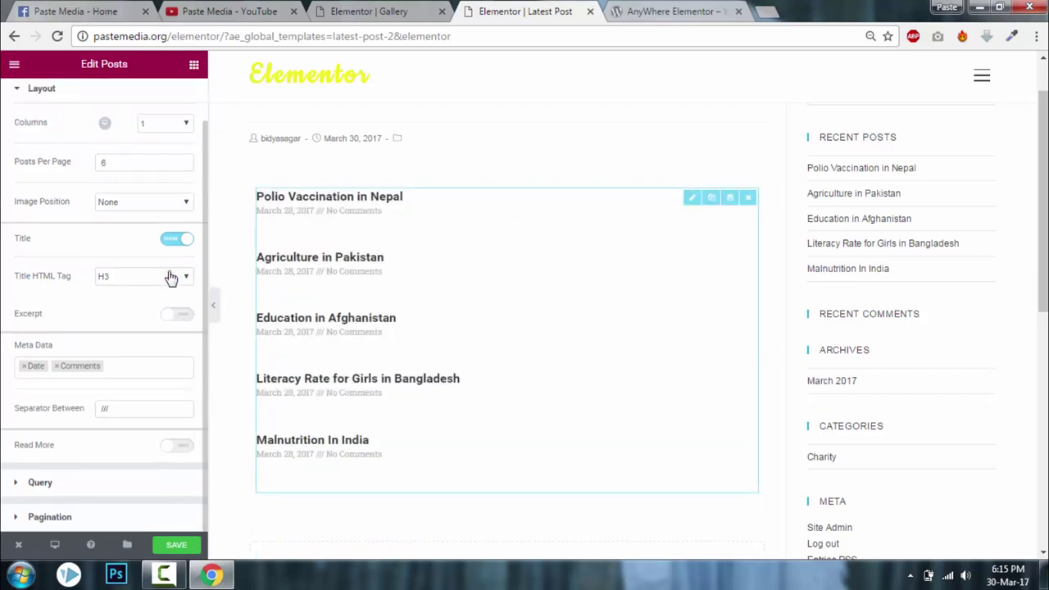
# Remove Comments from the posts' meta data and show Date and Time instead.
pyautogui.click(57, 368)
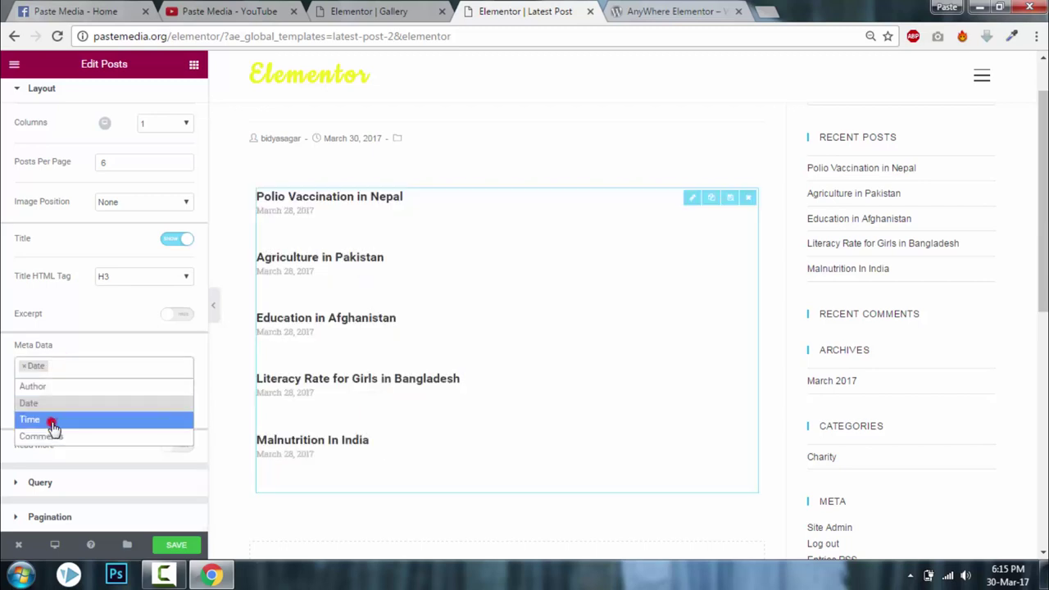
pyautogui.click(52, 422)
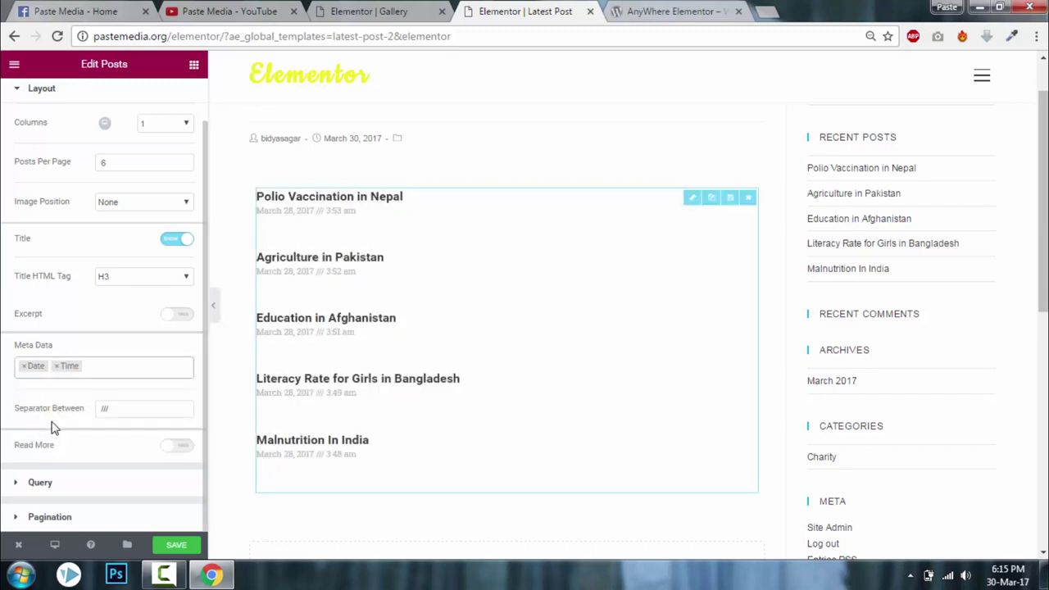
pyautogui.click(25, 367)
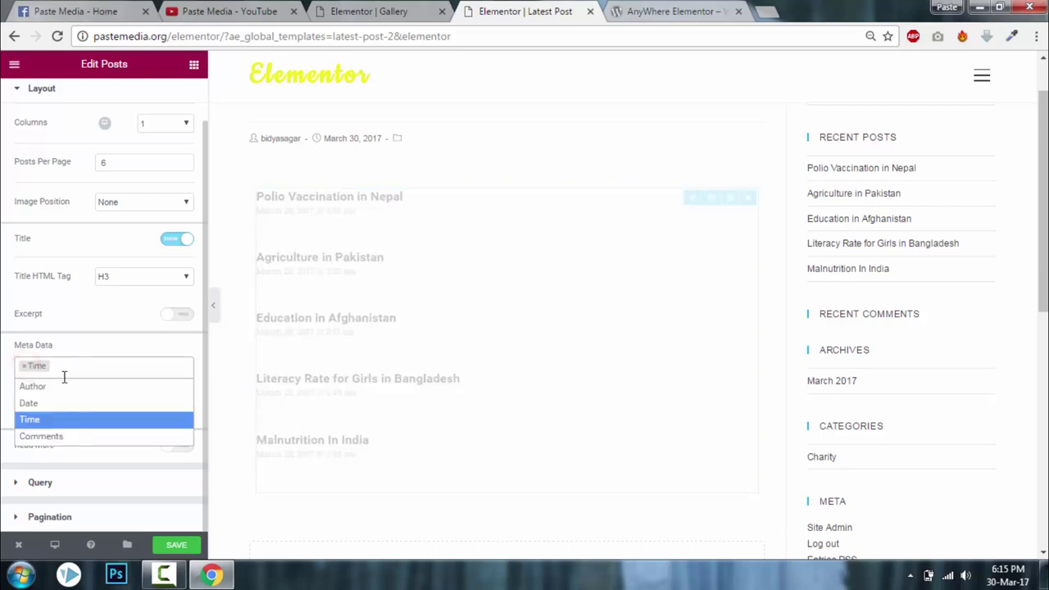
pyautogui.click(57, 405)
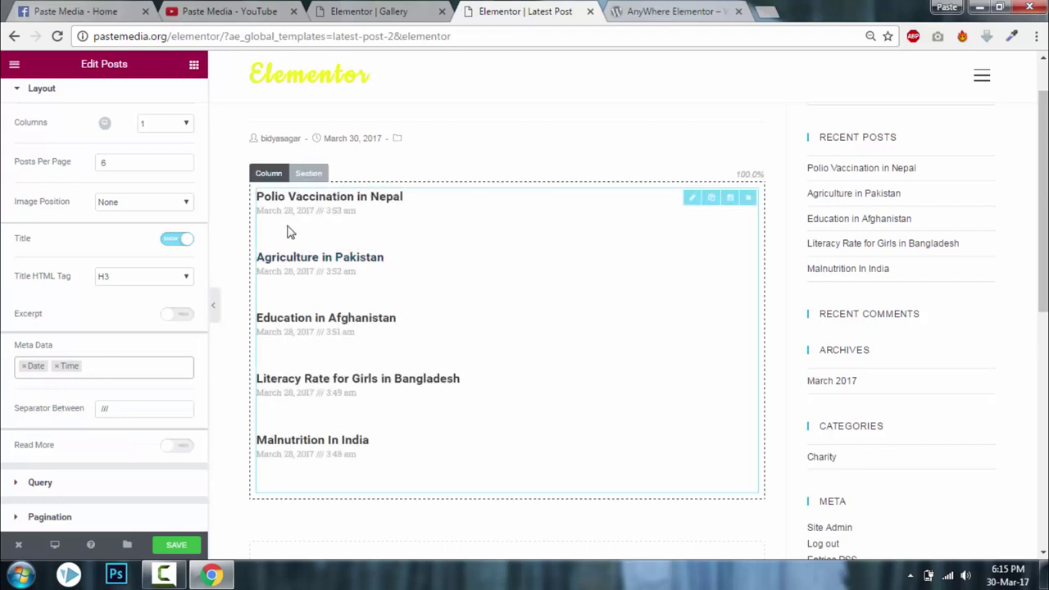
pyautogui.scroll(-1, 316, 267)
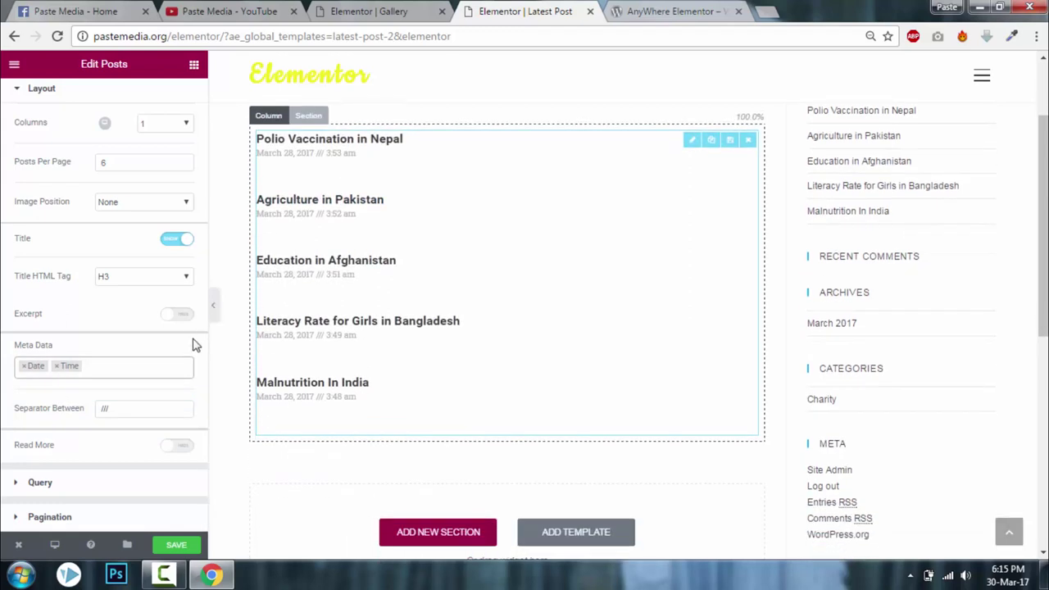
# Try filtering the Posts widget's query by the Charity category and clear the category filter again.
pyautogui.click(91, 483)
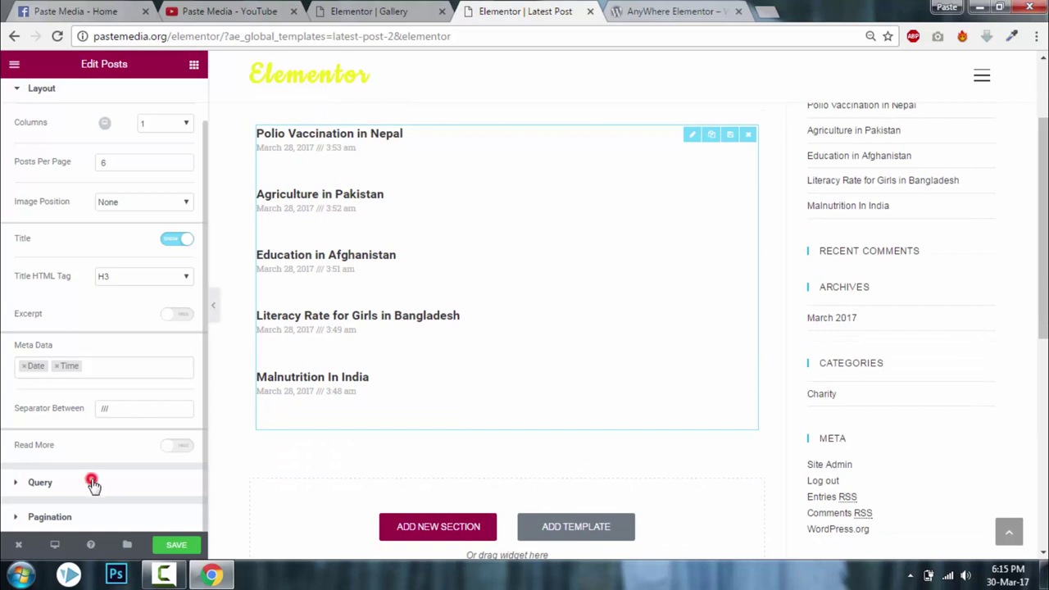
pyautogui.click(146, 204)
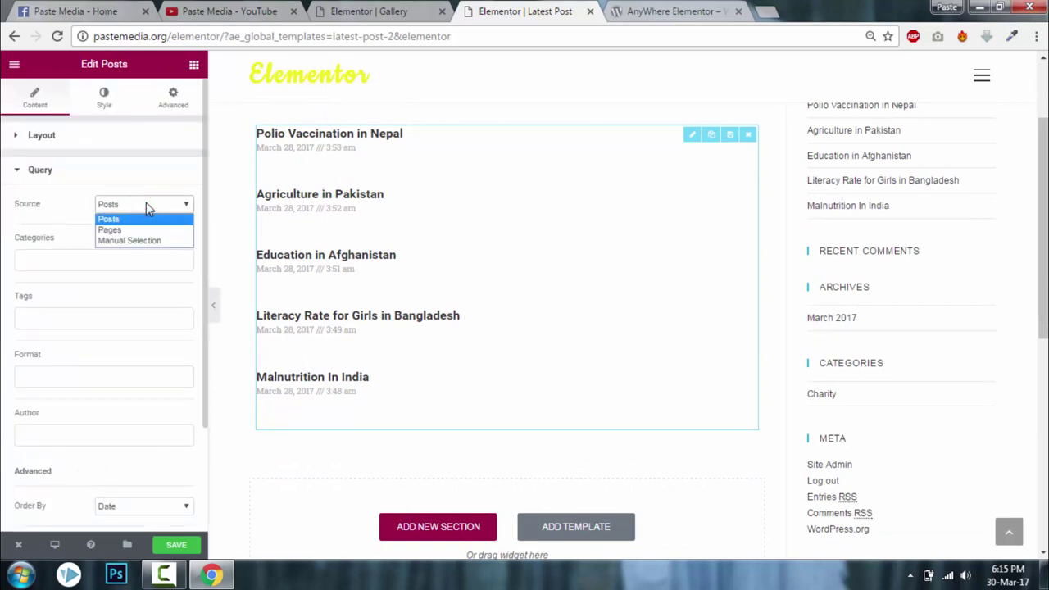
pyautogui.click(146, 204)
pyautogui.click(128, 261)
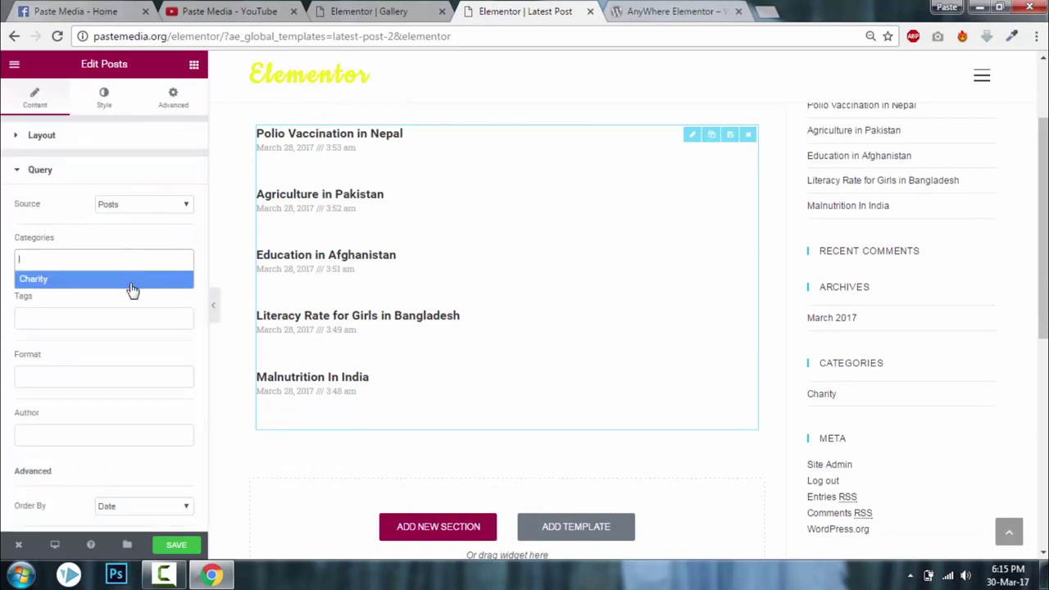
pyautogui.click(126, 285)
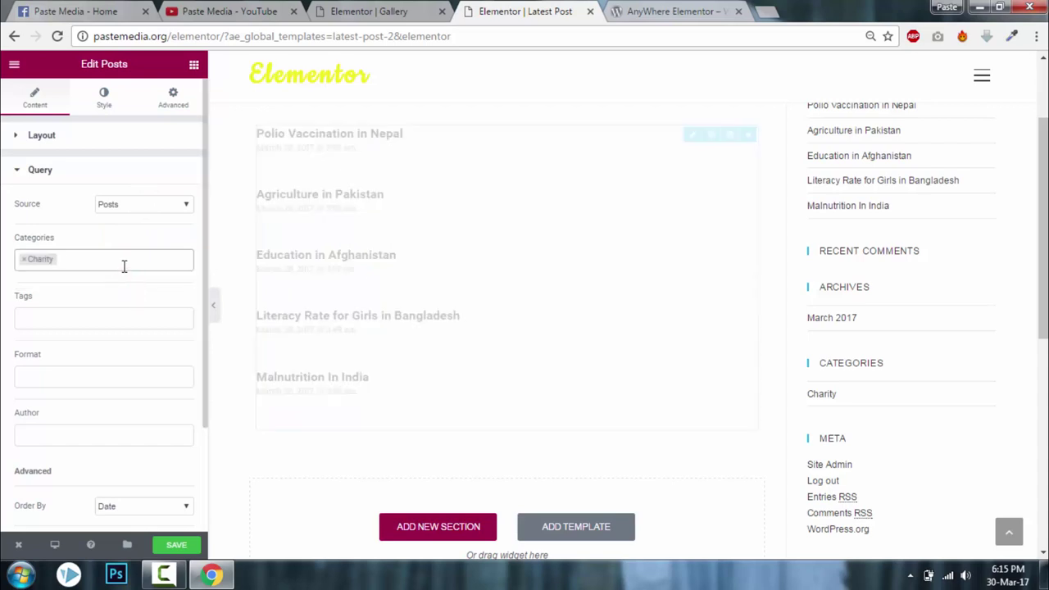
pyautogui.click(24, 260)
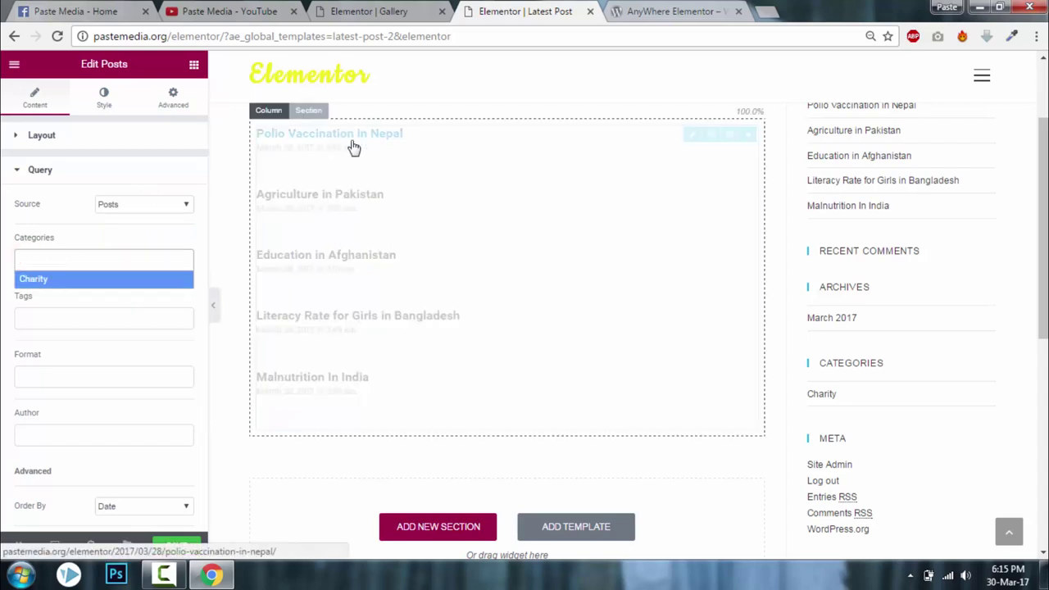
pyautogui.click(117, 245)
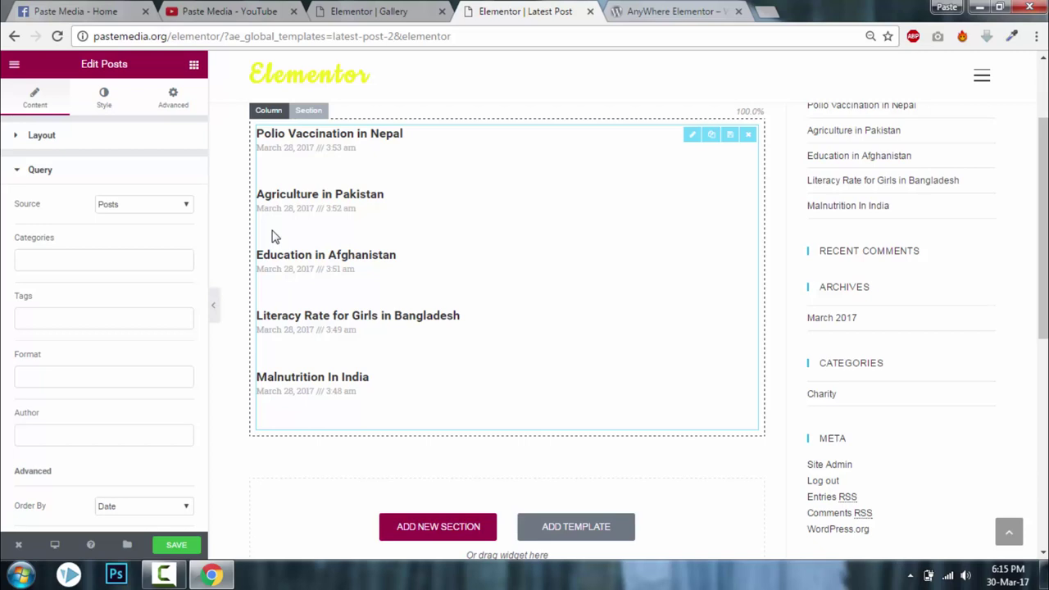
pyautogui.click(94, 258)
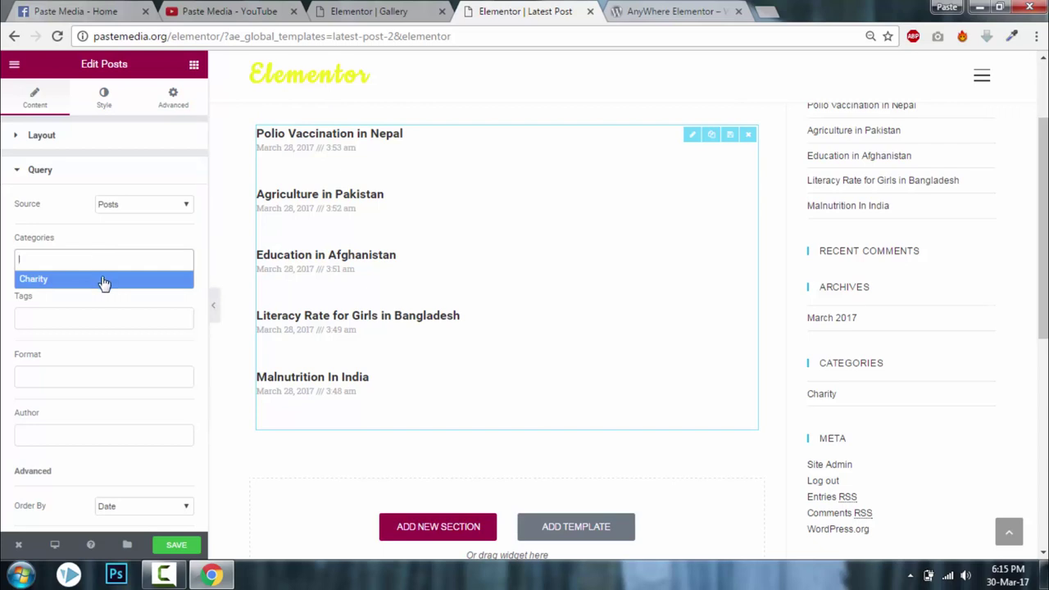
pyautogui.click(104, 281)
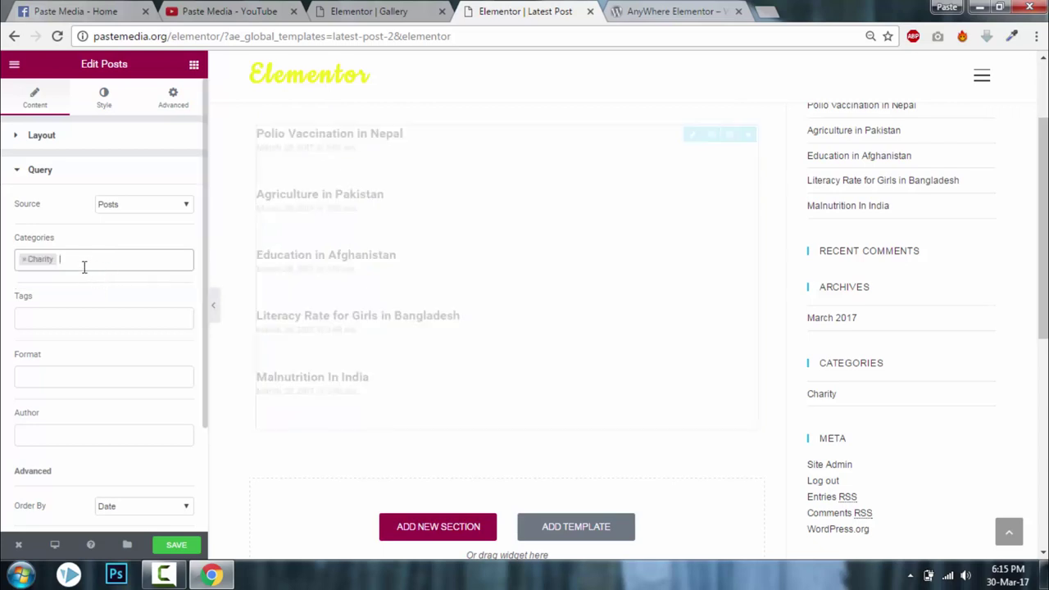
pyautogui.click(24, 259)
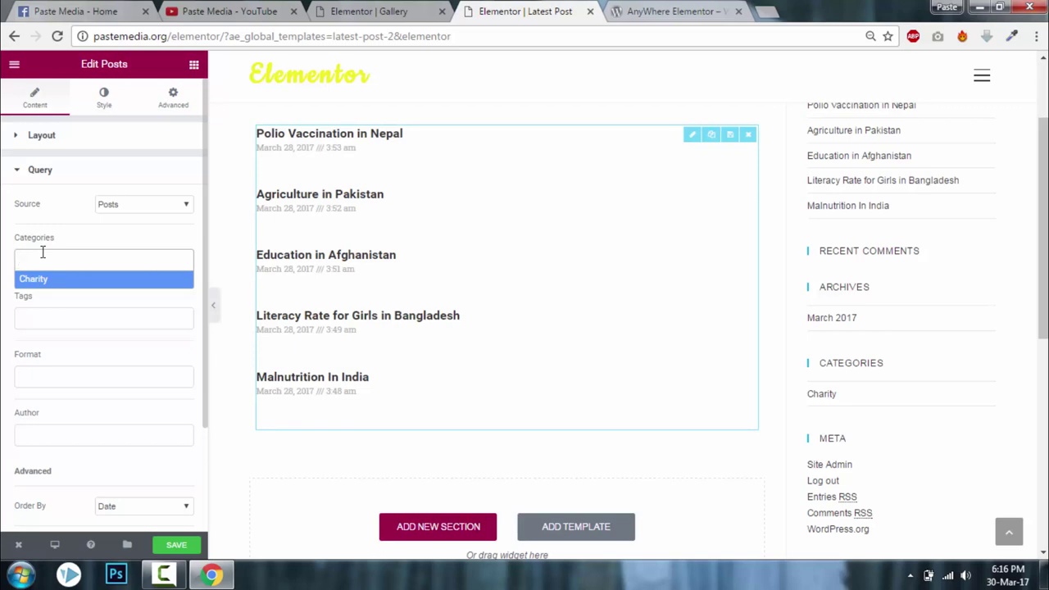
pyautogui.click(72, 237)
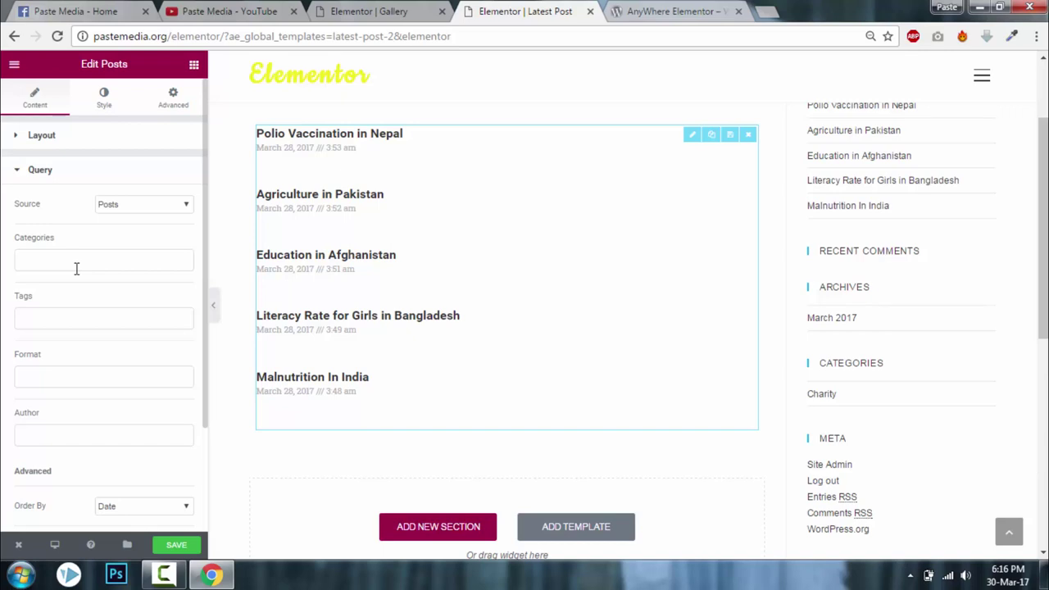
# Save the template and set the Posts widget's rows gap to 18.
pyautogui.scroll(-2, 86, 283)
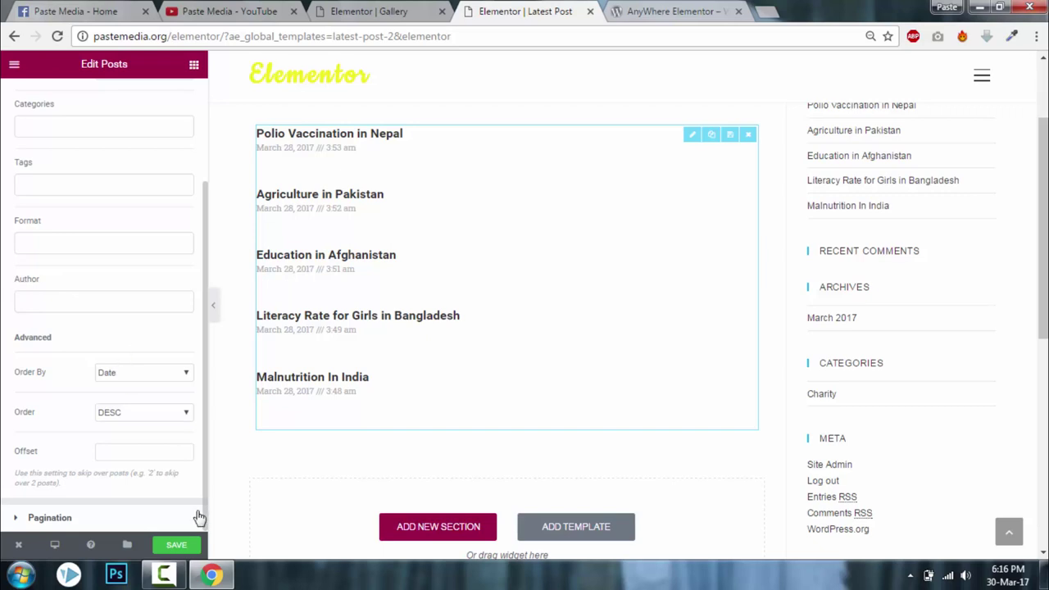
pyautogui.click(184, 545)
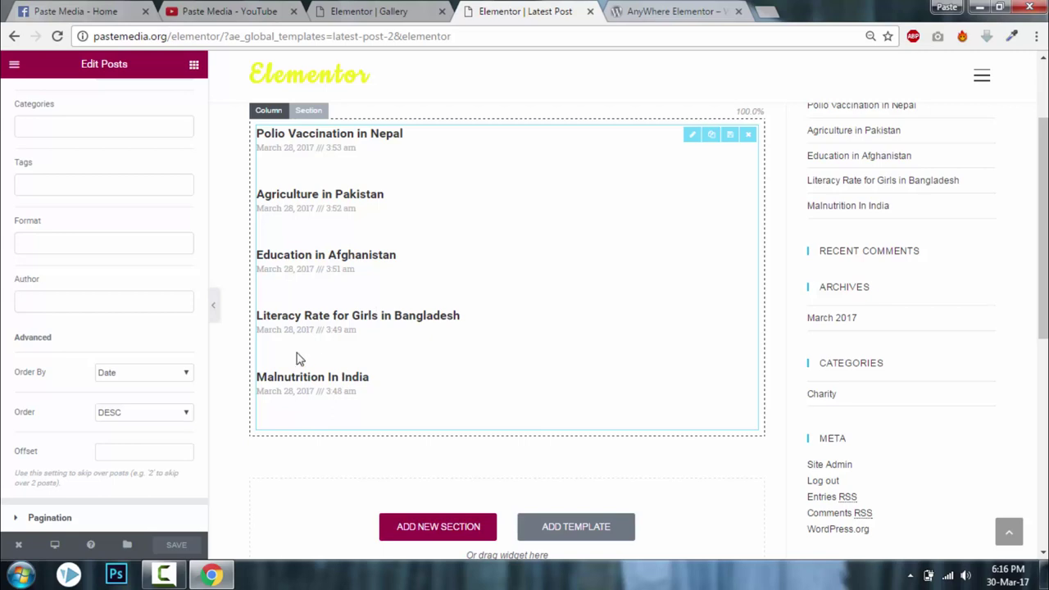
pyautogui.scroll(3, 188, 193)
pyautogui.click(110, 100)
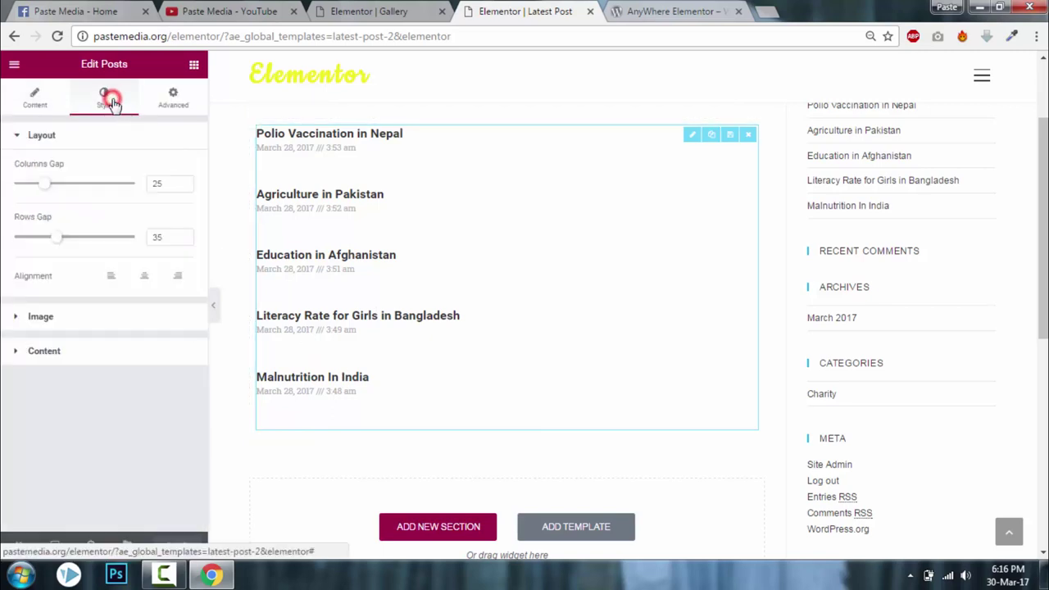
pyautogui.moveTo(56, 242); pyautogui.dragTo(36, 244)
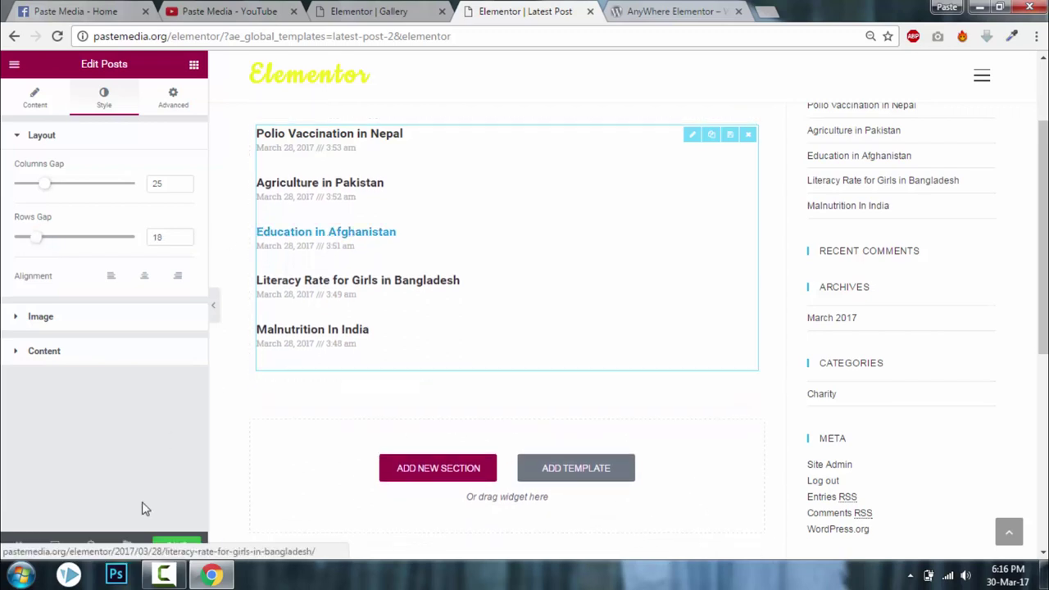
# Save the Latest Post template, return to its dashboard edit page and copy its Anywhere Elementor shortcode.
pyautogui.click(185, 546)
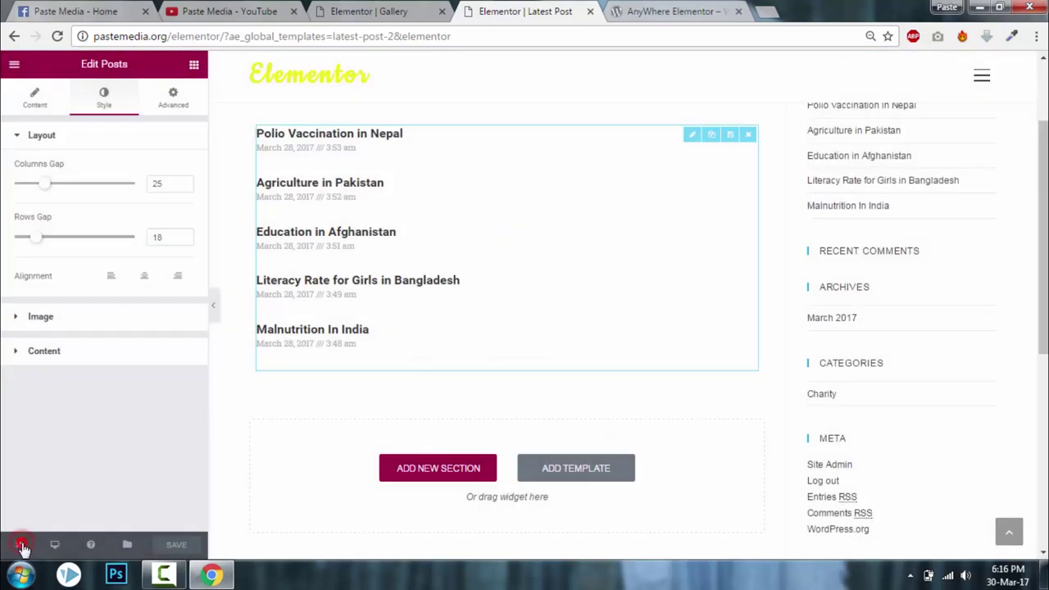
pyautogui.moveTo(20, 545)
pyautogui.click(66, 516)
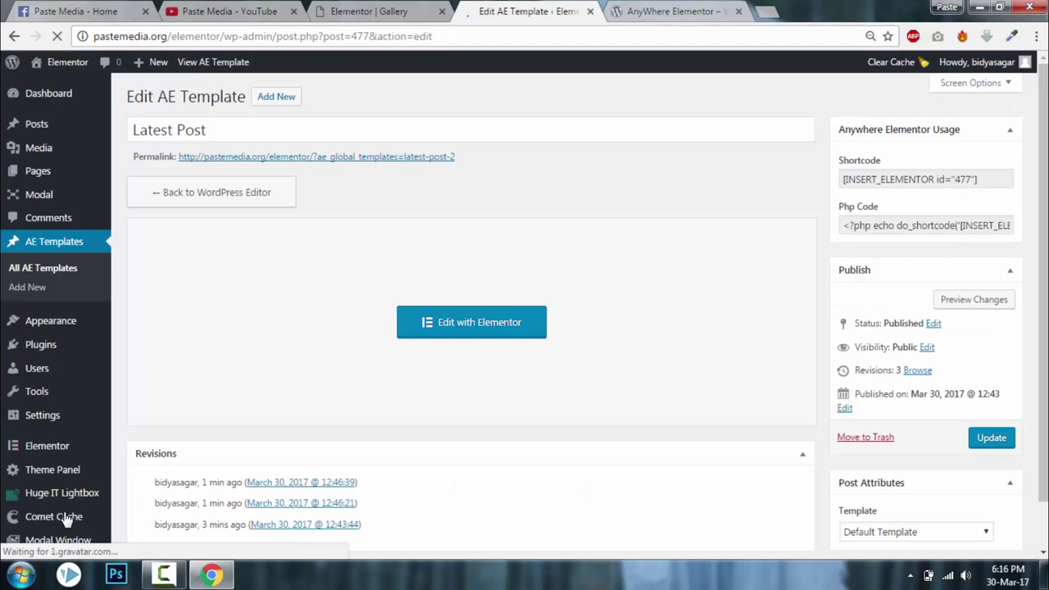
pyautogui.moveTo(987, 184); pyautogui.dragTo(842, 187)
pyautogui.hotkey('ctrl', 'c')
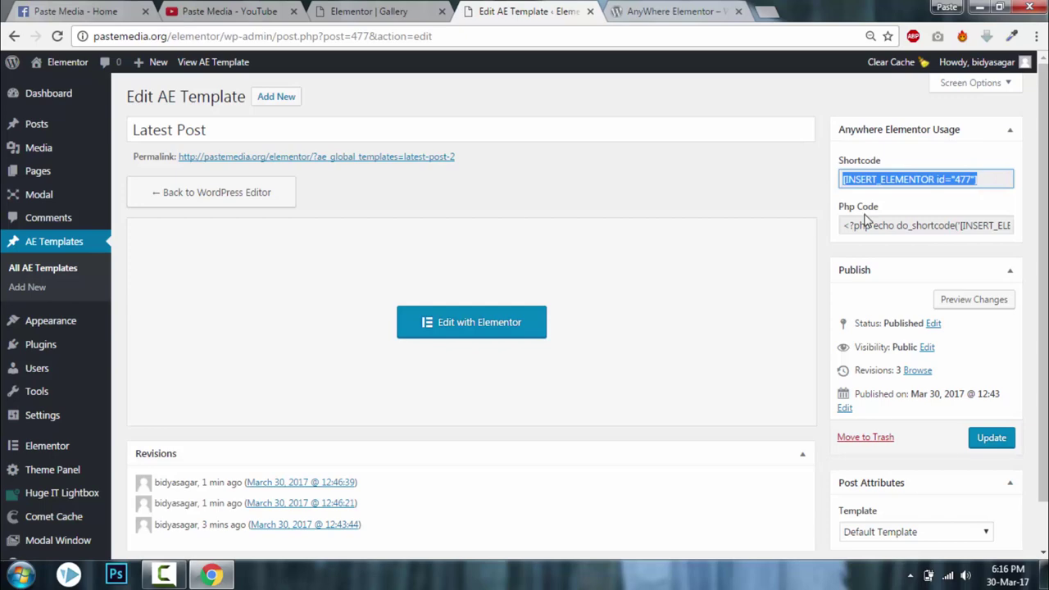
# Paste the shortcode [INSERT_ELEMENTOR id="477"] into the Latest Post tab's content on the Gallery page.
pyautogui.click(401, 8)
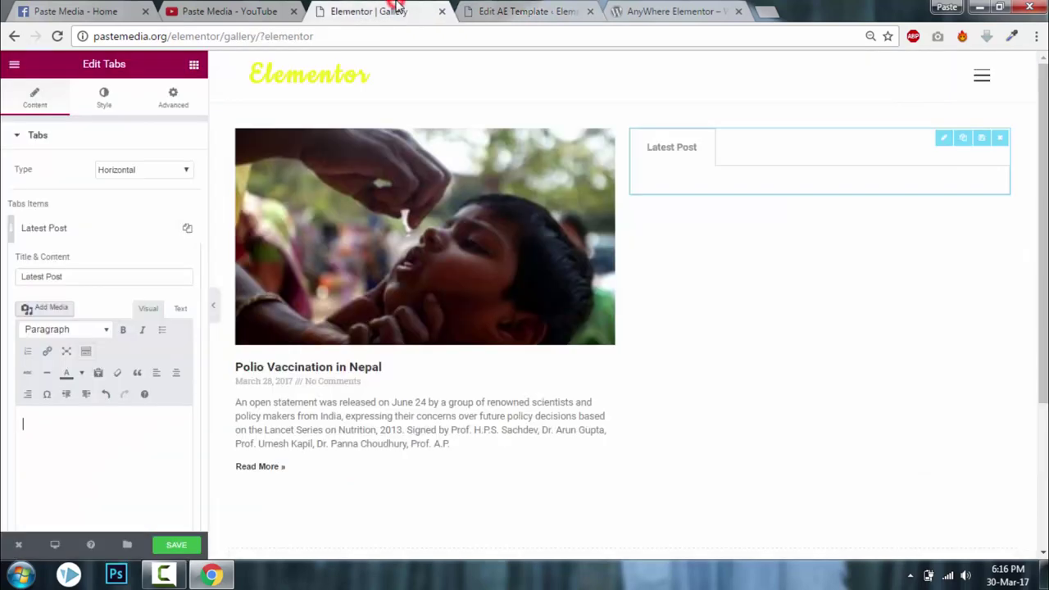
pyautogui.click(30, 443)
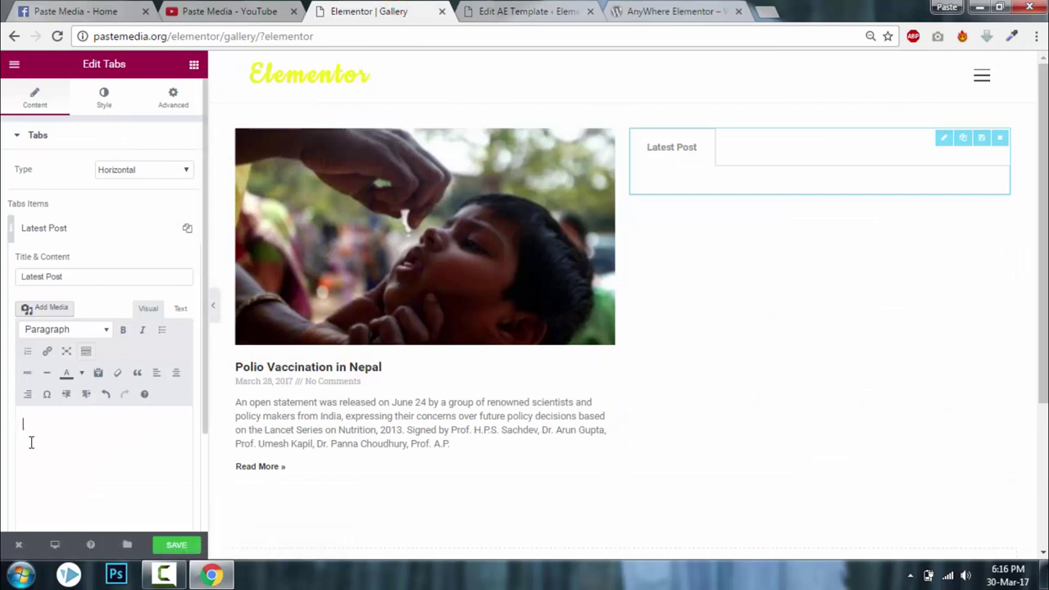
pyautogui.hotkey('ctrl', 'v')
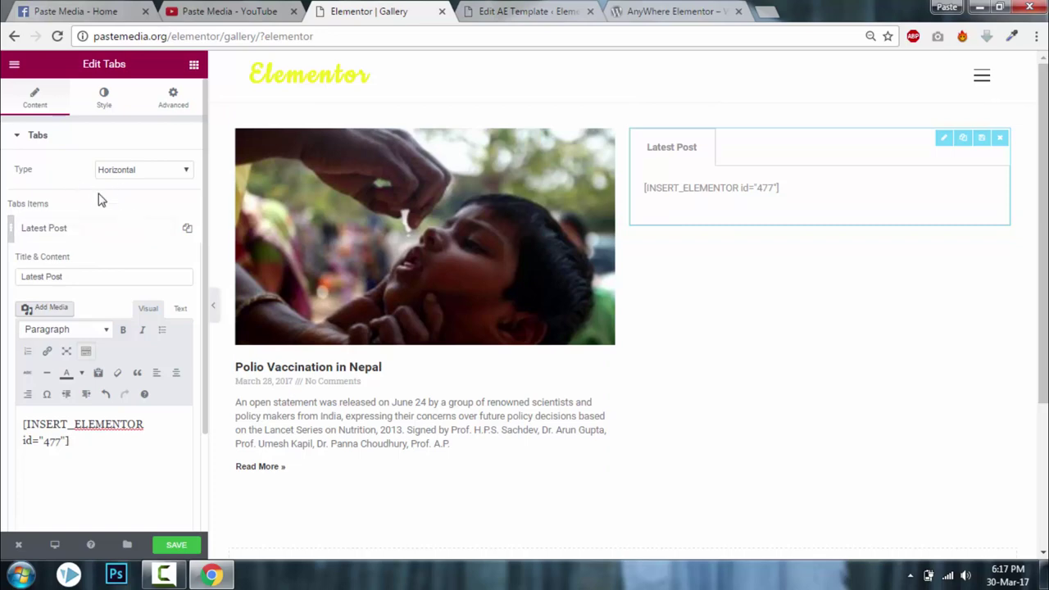
# Add a second item to the Tabs widget and title it Trending.
pyautogui.click(103, 233)
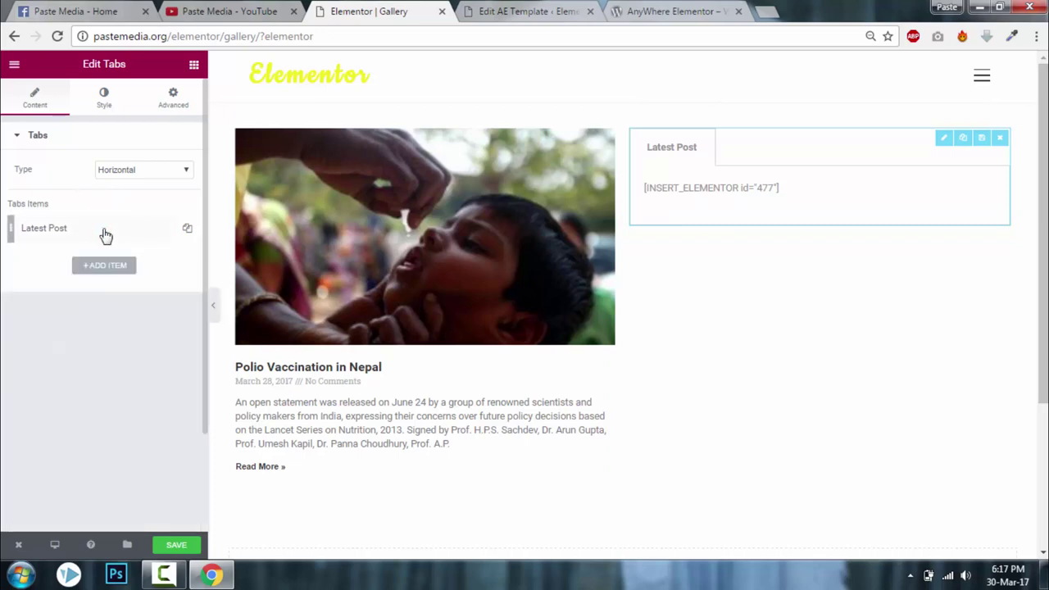
pyautogui.click(104, 265)
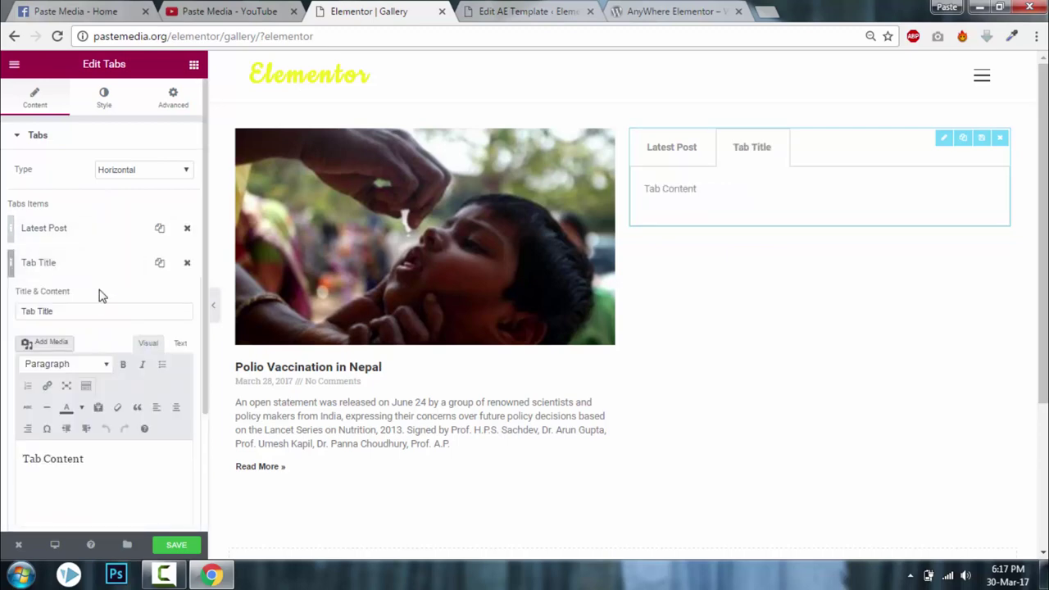
pyautogui.tripleClick(97, 305)
pyautogui.press('BackSpace')
pyautogui.write('TPost')
pyautogui.press('BackSpace')
pyautogui.press('BackSpace')
pyautogui.press('BackSpace')
pyautogui.press('BackSpace')
pyautogui.write('rending')
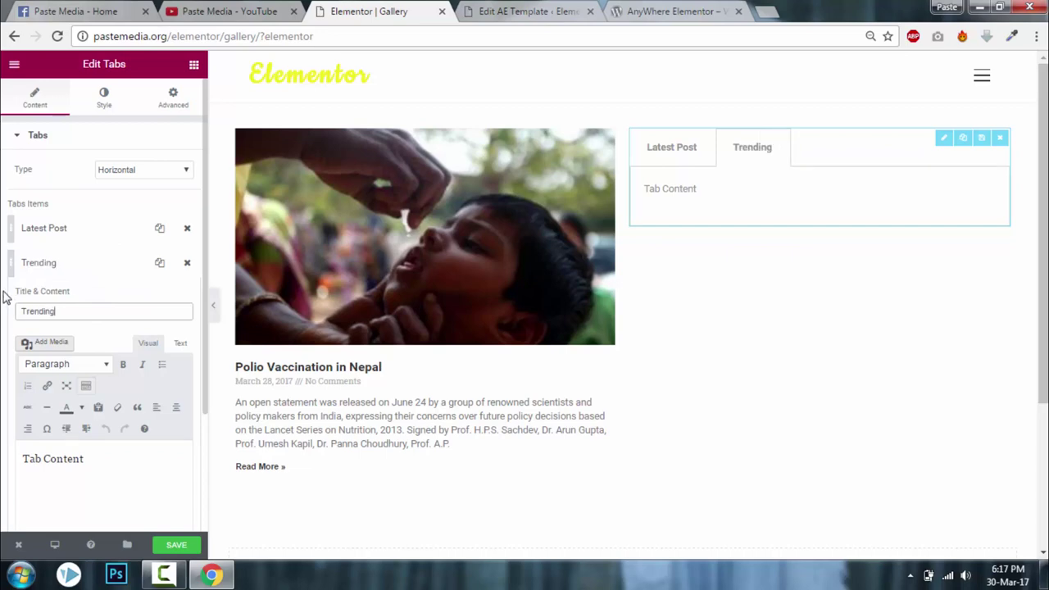
# Replace the Trending tab's placeholder content with the shortcode [INSERT_ELEMENTOR id="477"].
pyautogui.tripleClick(110, 459)
pyautogui.press('BackSpace')
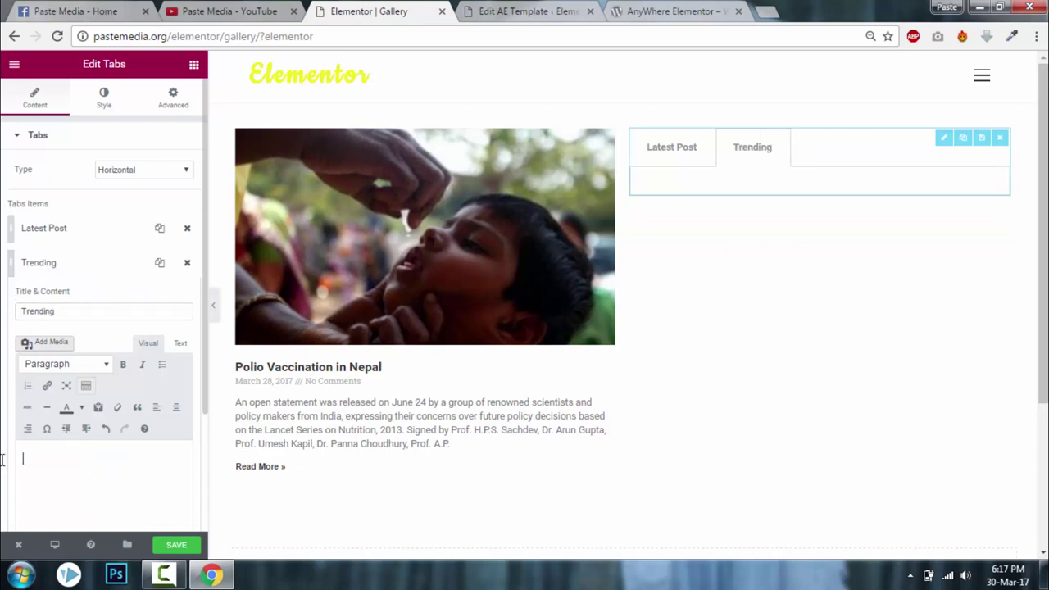
pyautogui.click(566, 10)
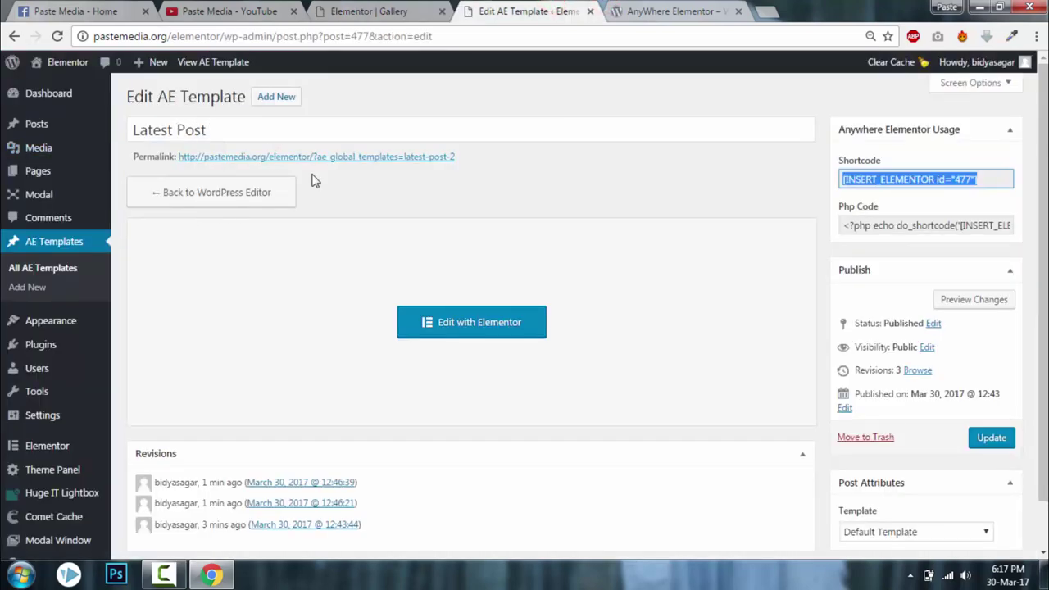
pyautogui.click(402, 11)
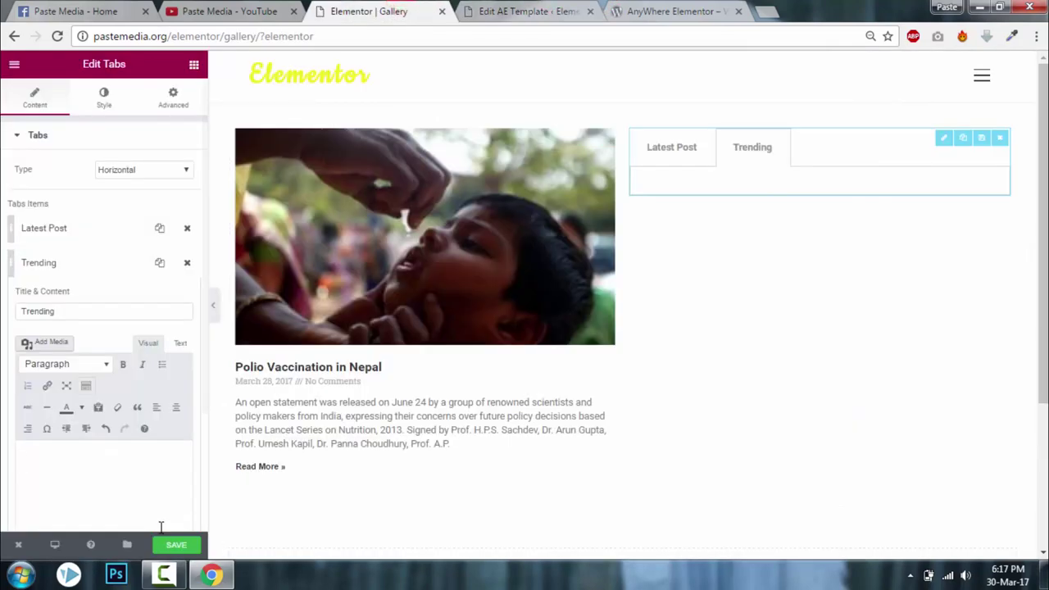
pyautogui.hotkey('ctrl', 'v')
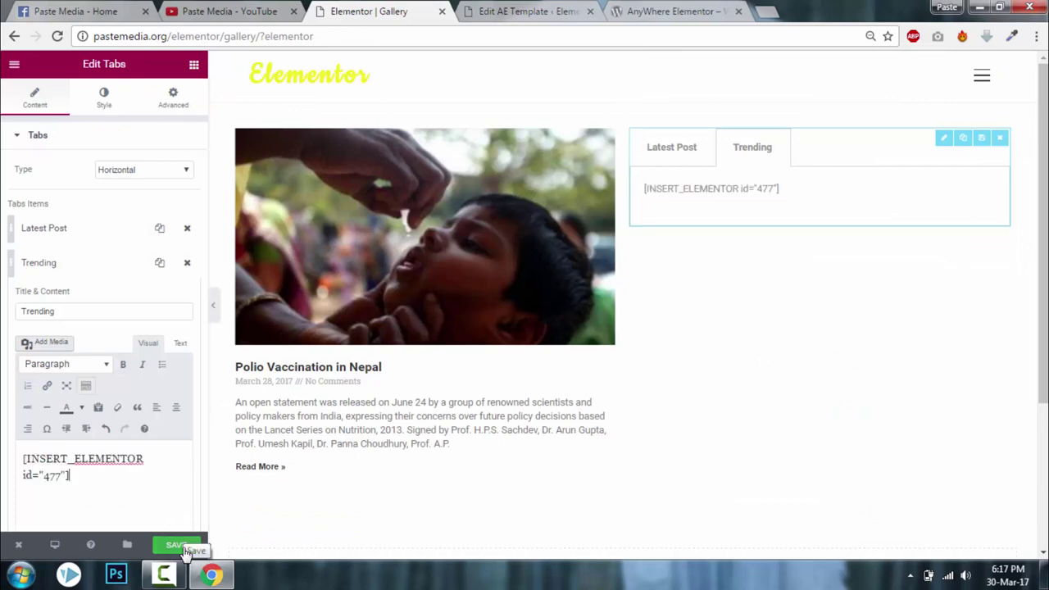
# Save the Gallery page, view it live and check the post lists in the Trending and Latest Post tabs.
pyautogui.click(182, 547)
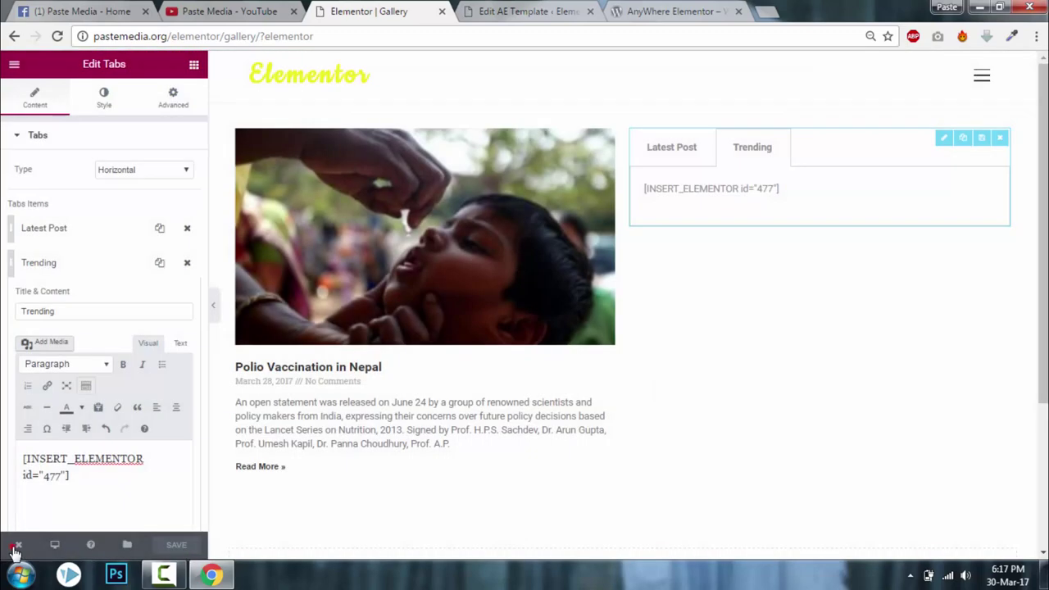
pyautogui.moveTo(12, 546)
pyautogui.click(61, 483)
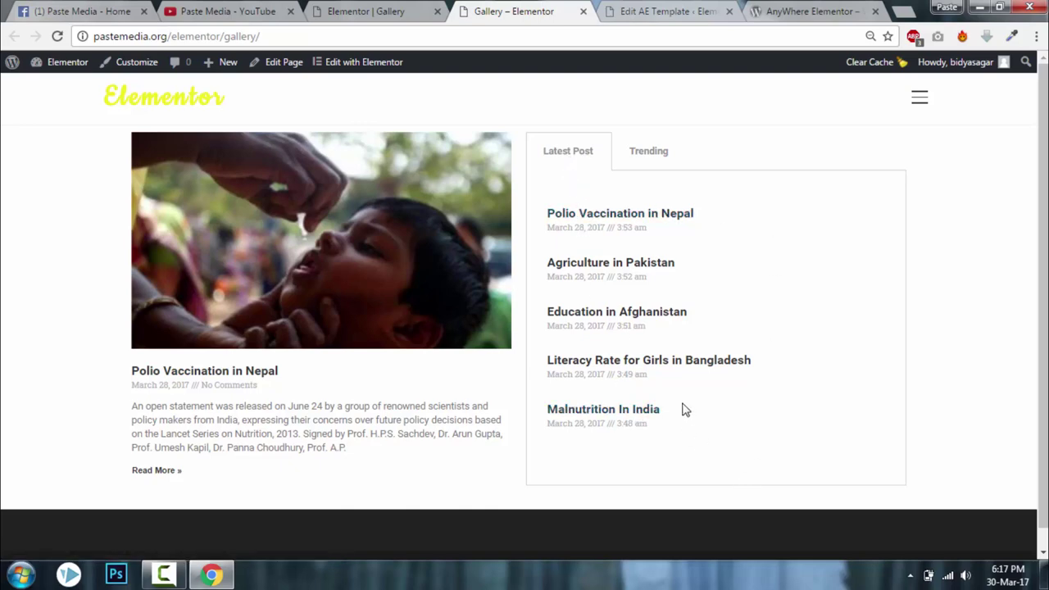
pyautogui.click(656, 168)
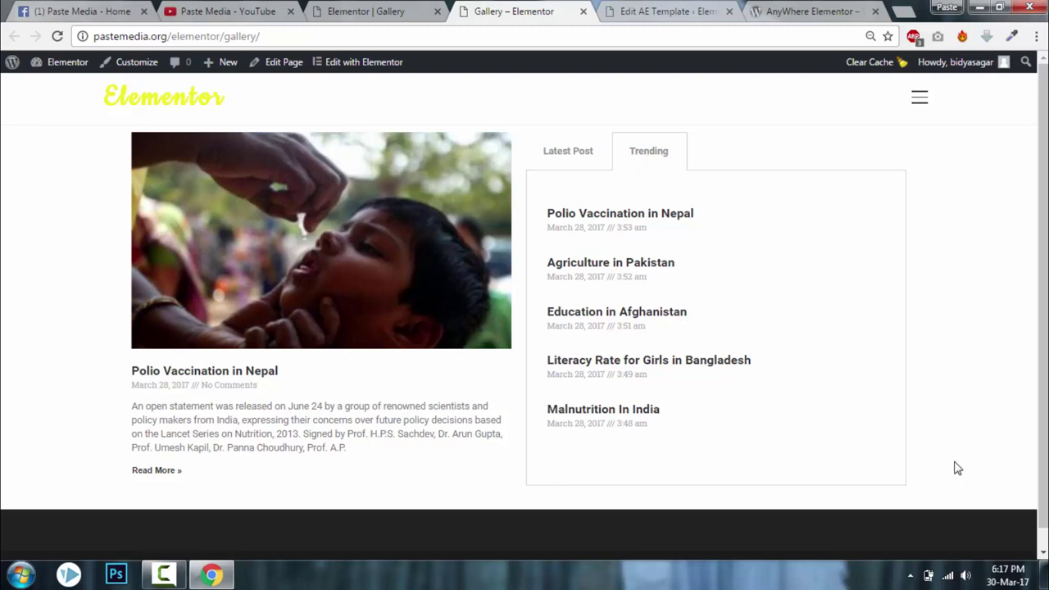
pyautogui.click(571, 153)
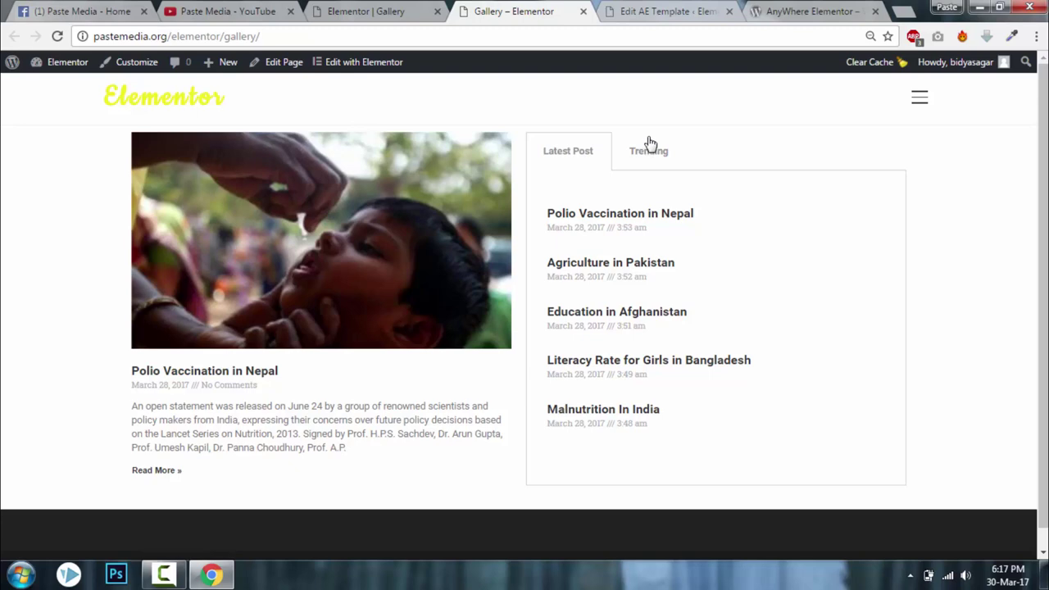
pyautogui.click(110, 8)
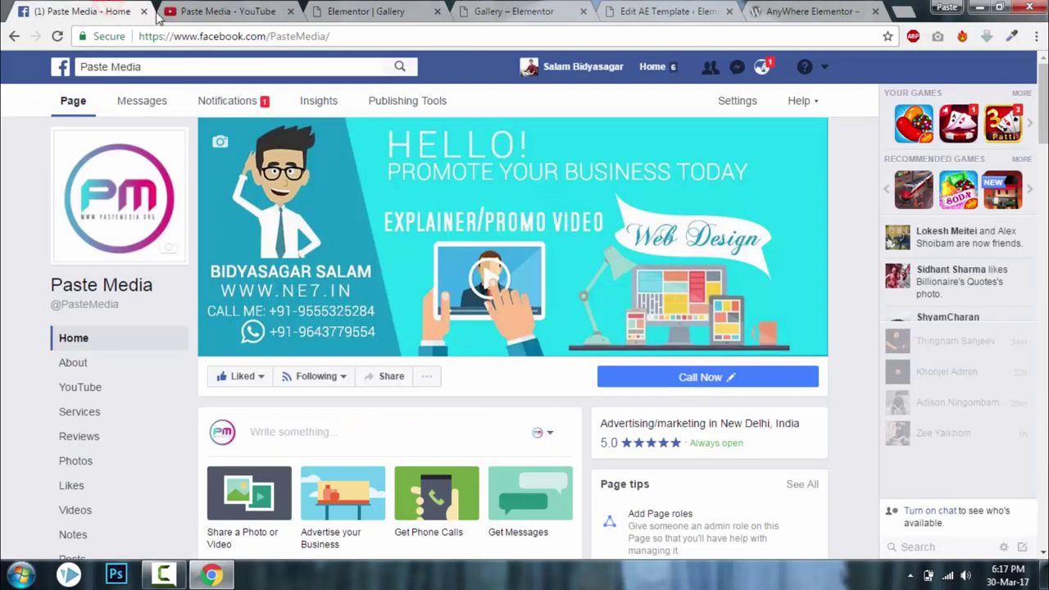
pyautogui.click(763, 69)
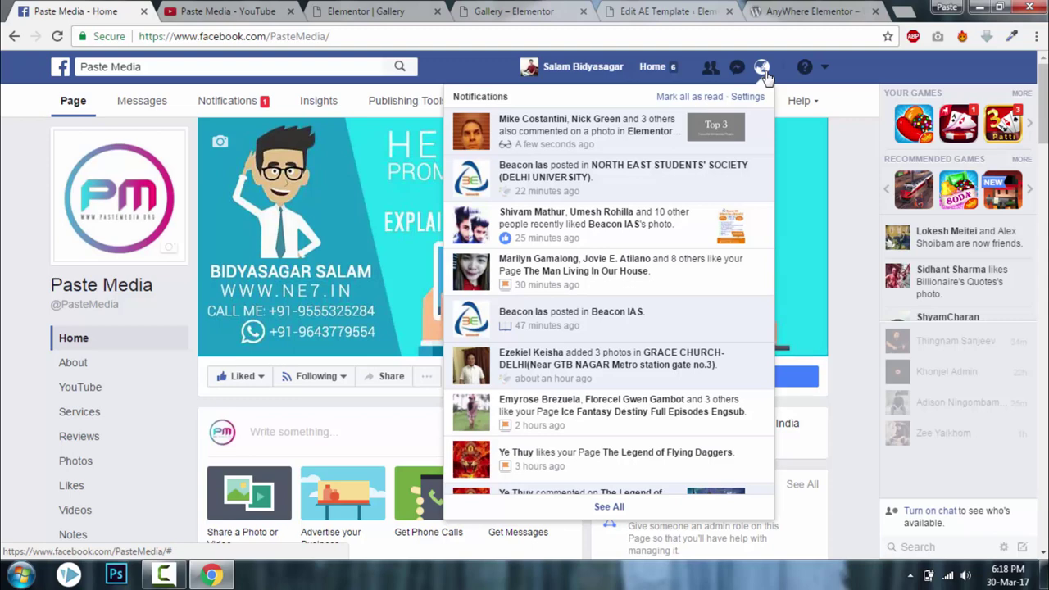
pyautogui.click(677, 69)
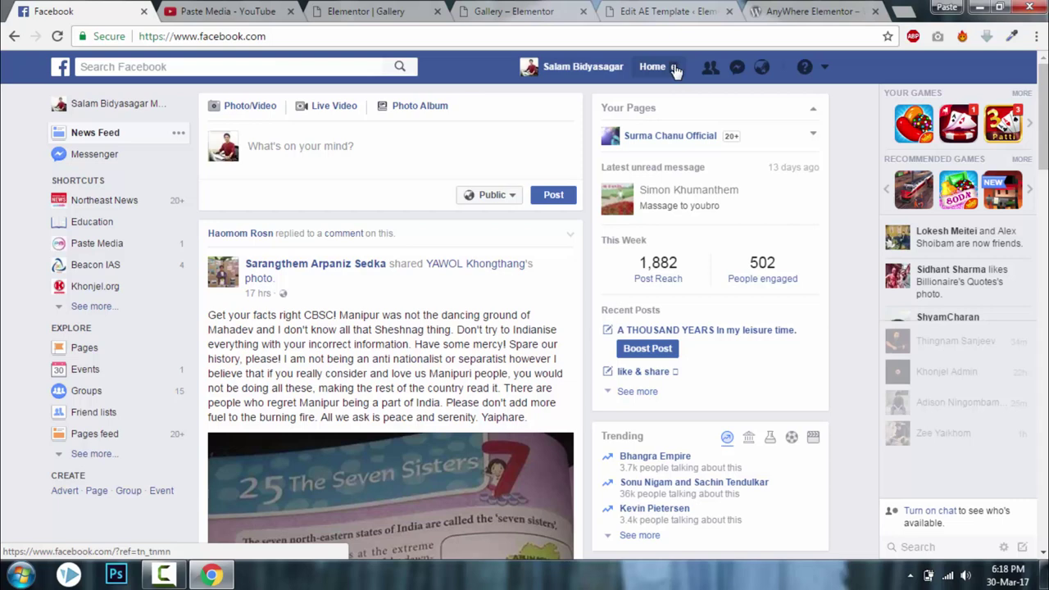
pyautogui.click(494, 11)
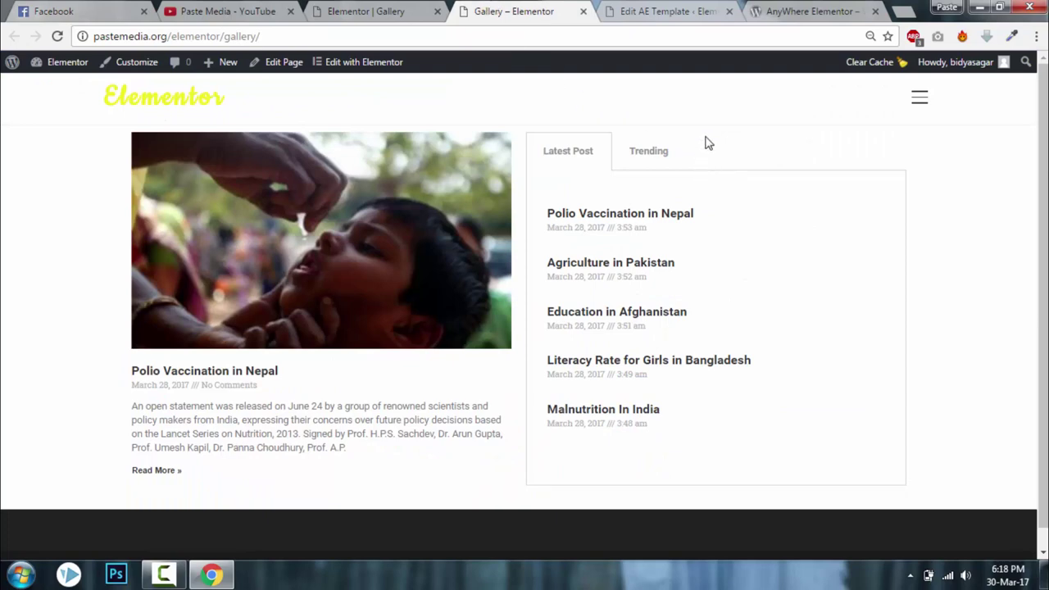
pyautogui.scroll(-1, 708, 142)
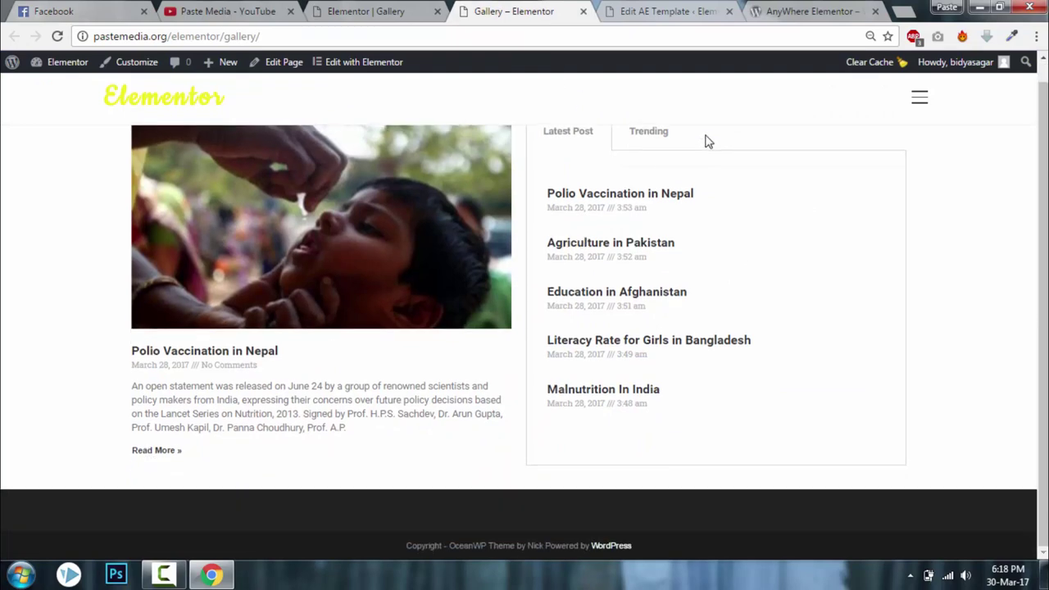
pyautogui.scroll(1, 708, 142)
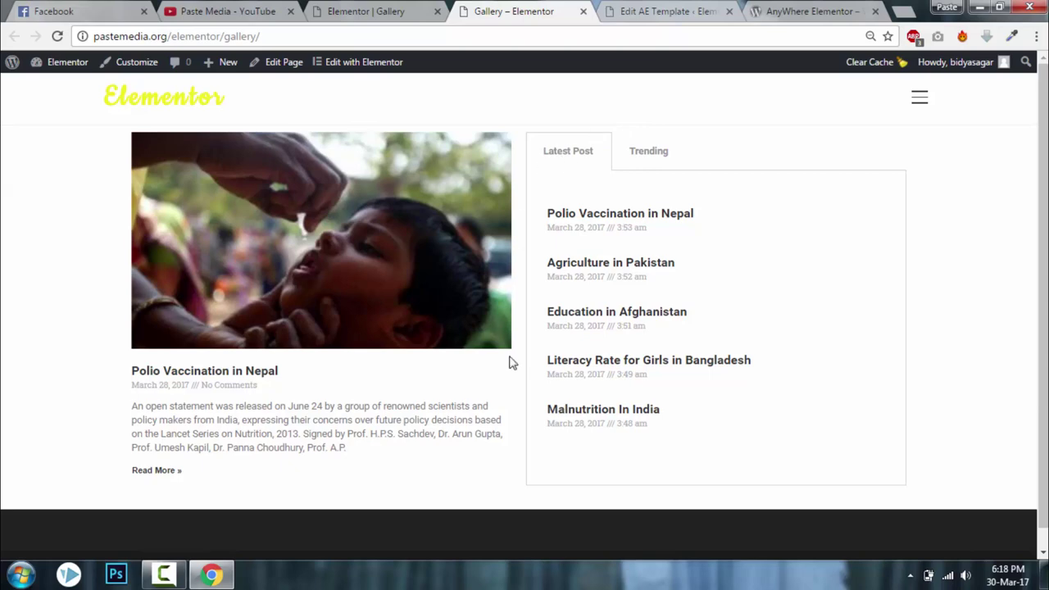
# Return to the Gallery page's Elementor editor and set the Tabs widget's border width to 3.
pyautogui.click(355, 10)
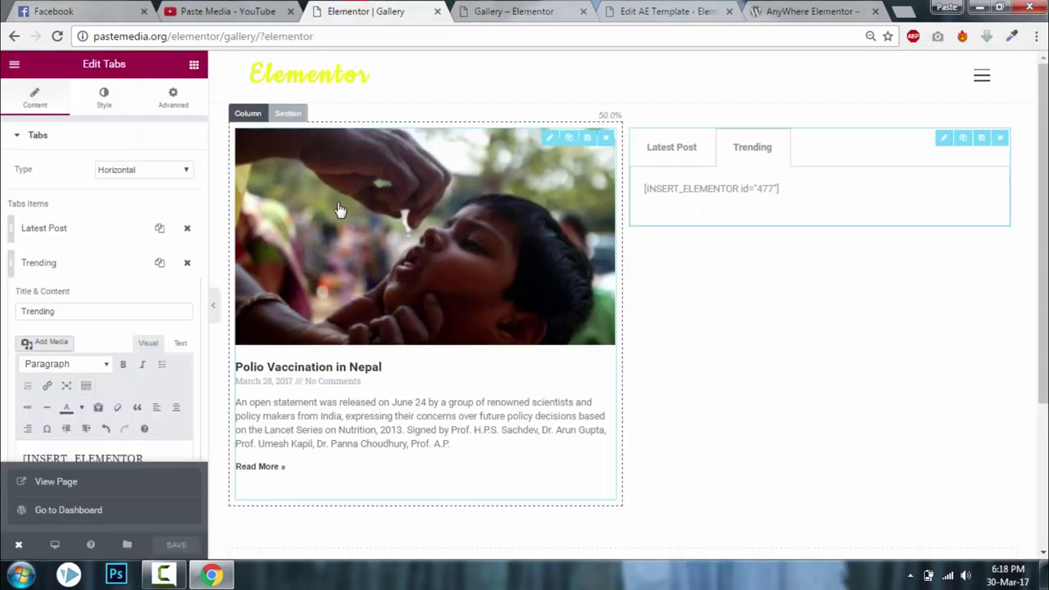
pyautogui.click(668, 138)
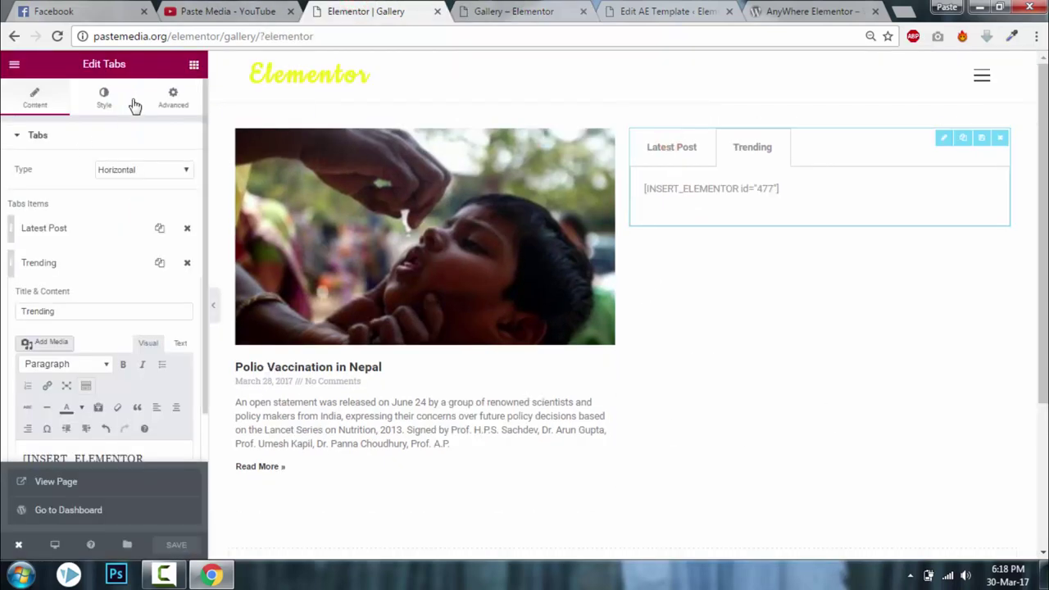
pyautogui.click(102, 97)
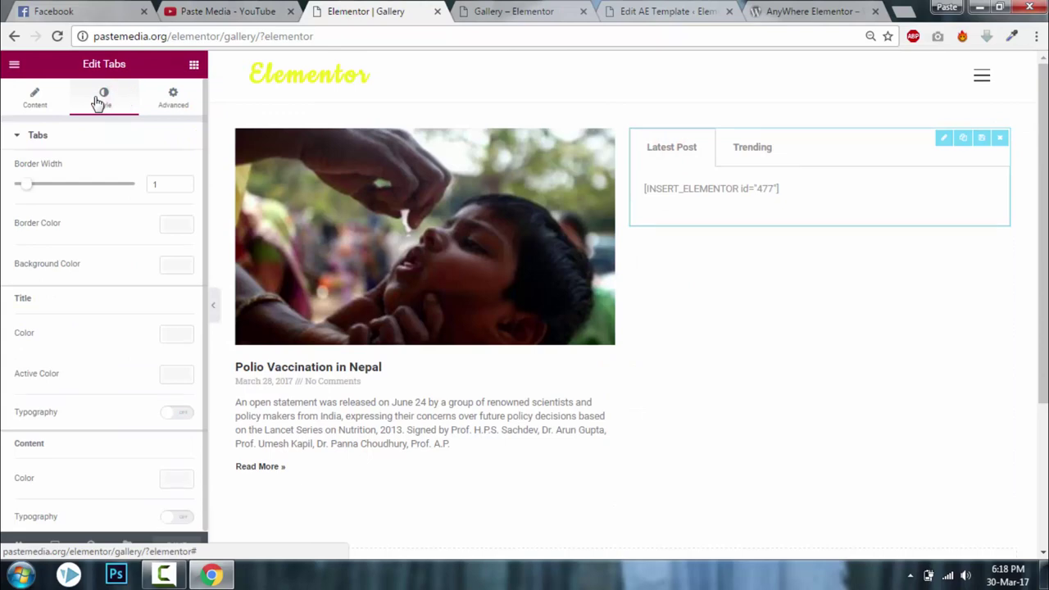
pyautogui.click(182, 181)
pyautogui.click(182, 182)
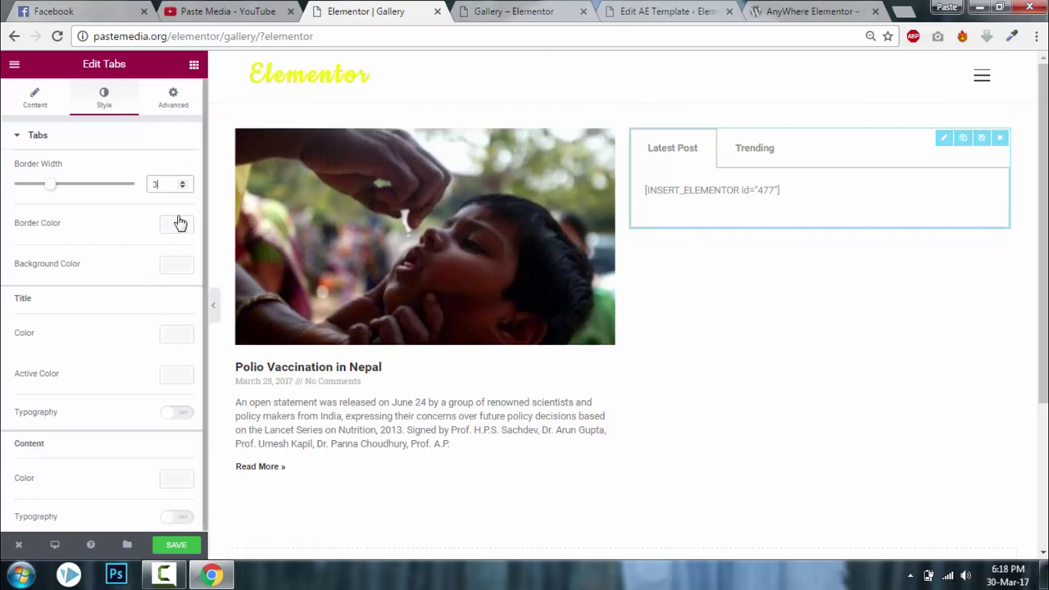
# Try a background color on the Tabs widget and clear it again.
pyautogui.click(168, 267)
pyautogui.click(109, 350)
pyautogui.click(179, 265)
pyautogui.click(168, 265)
pyautogui.click(111, 265)
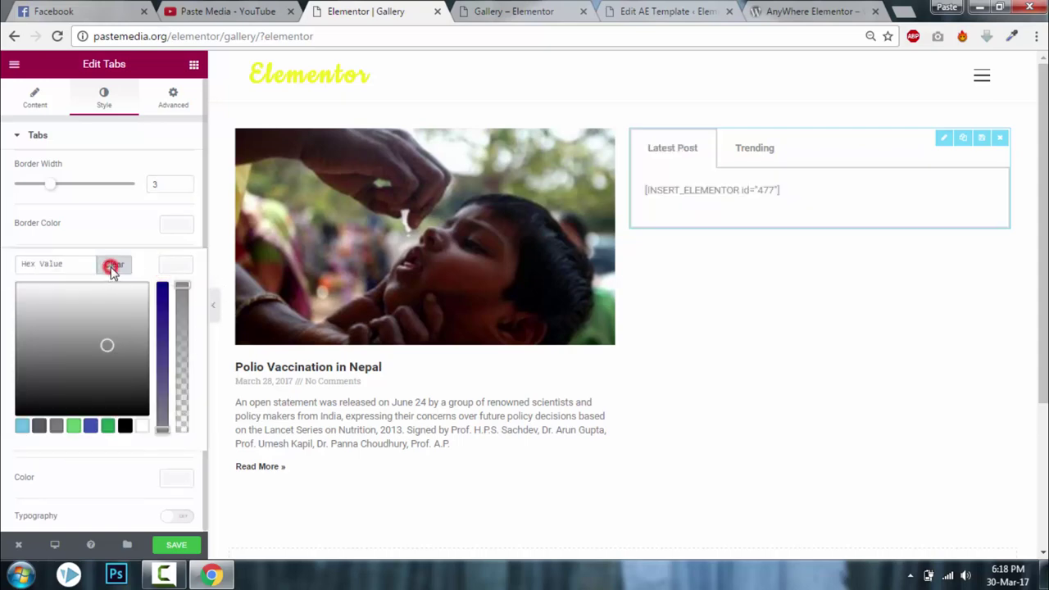
pyautogui.click(171, 267)
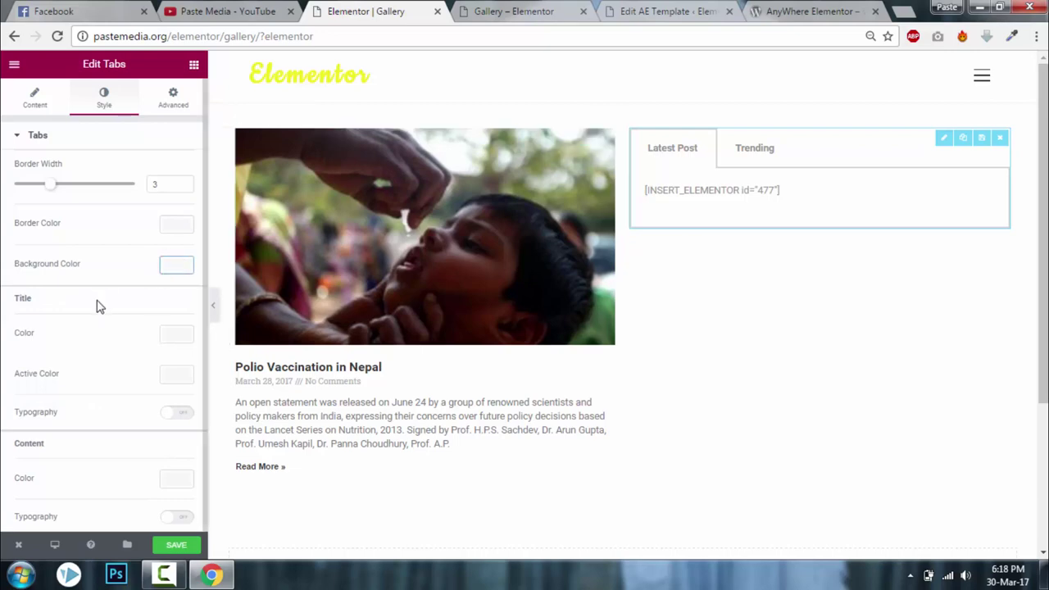
# Enable custom typography for the tab titles and set their size to 24 px.
pyautogui.click(177, 415)
pyautogui.click(155, 466)
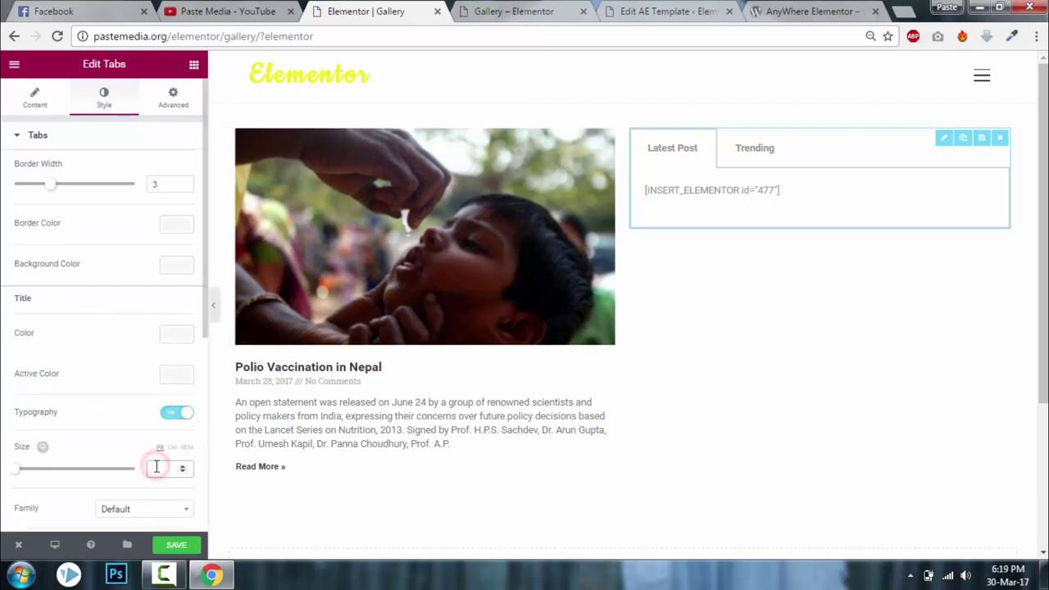
pyautogui.write('20')
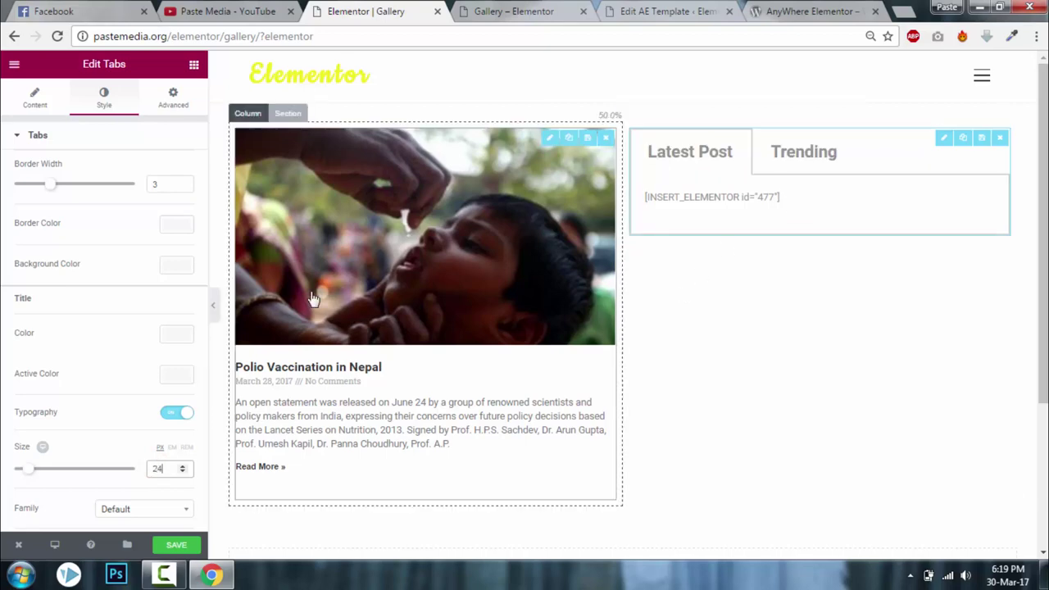
# Set the active tab title's color to the dark blue palette swatch.
pyautogui.click(174, 375)
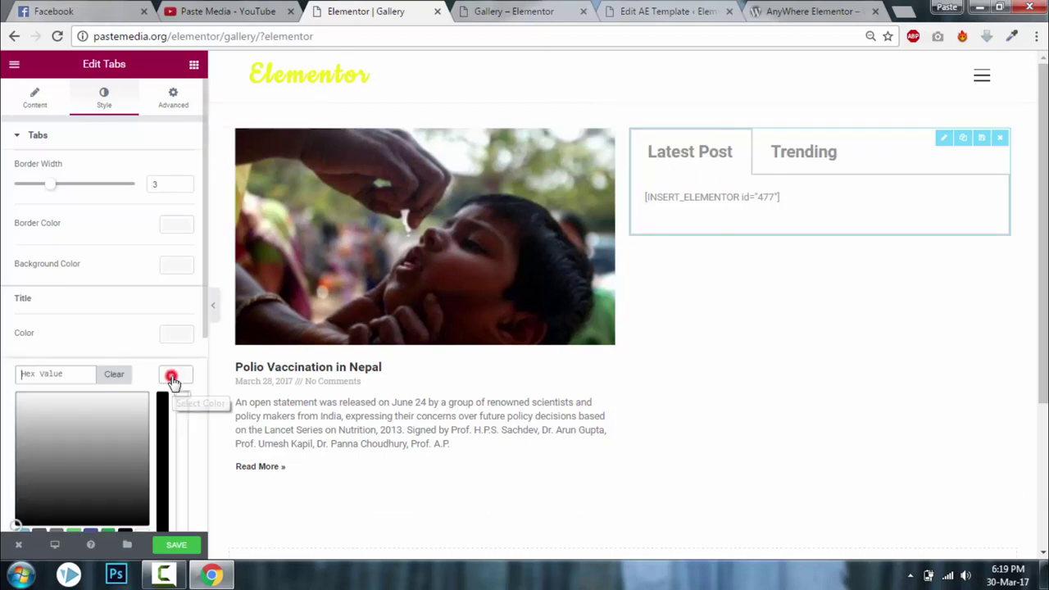
pyautogui.scroll(-2, 145, 445)
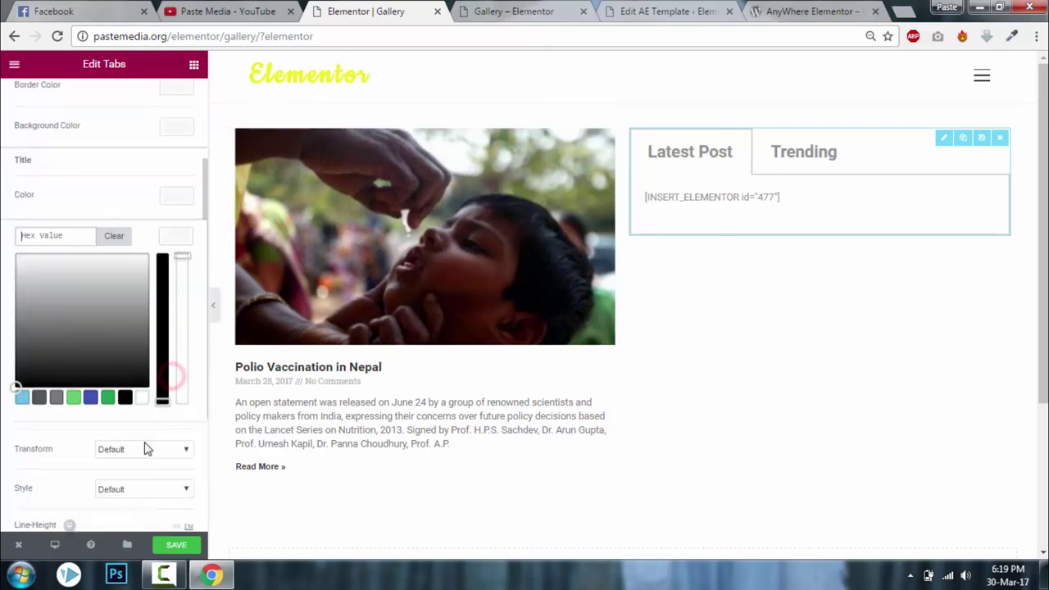
pyautogui.click(91, 399)
pyautogui.click(175, 236)
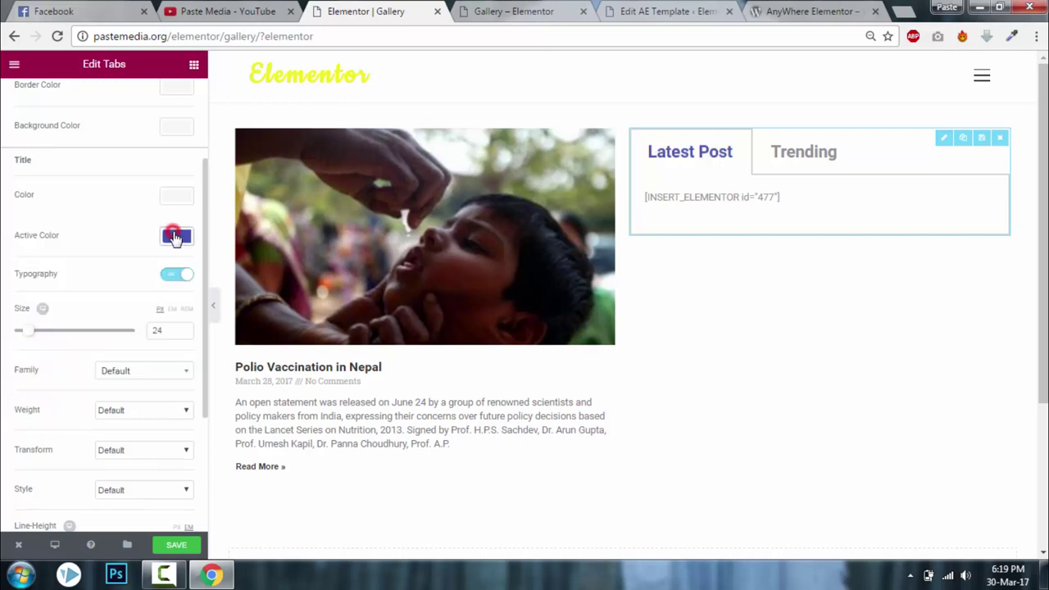
pyautogui.scroll(-3, 180, 307)
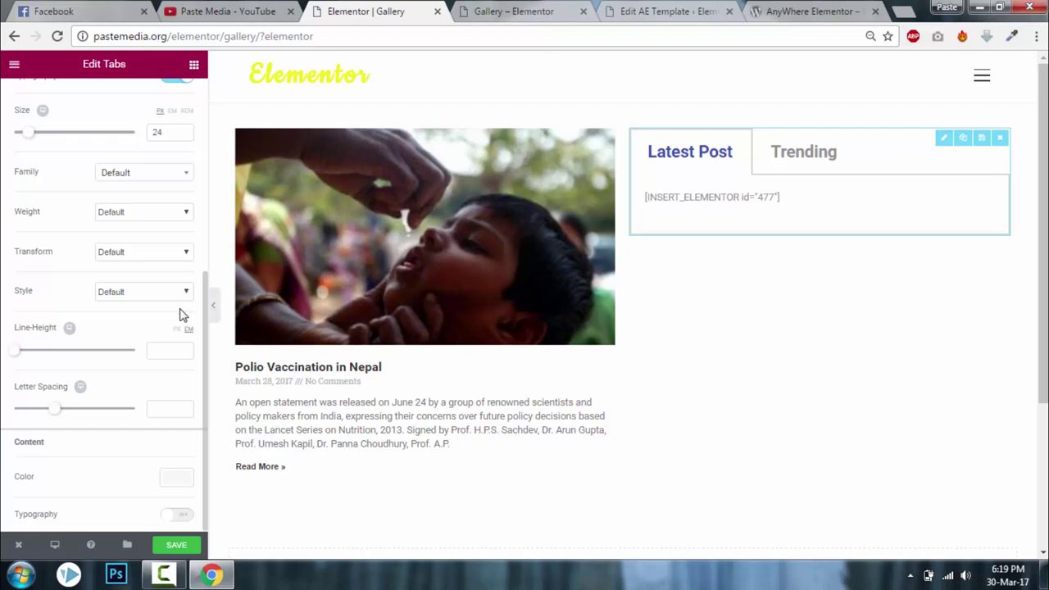
# Set the inactive tab titles' color to the green palette swatch #23a455.
pyautogui.scroll(4, 178, 409)
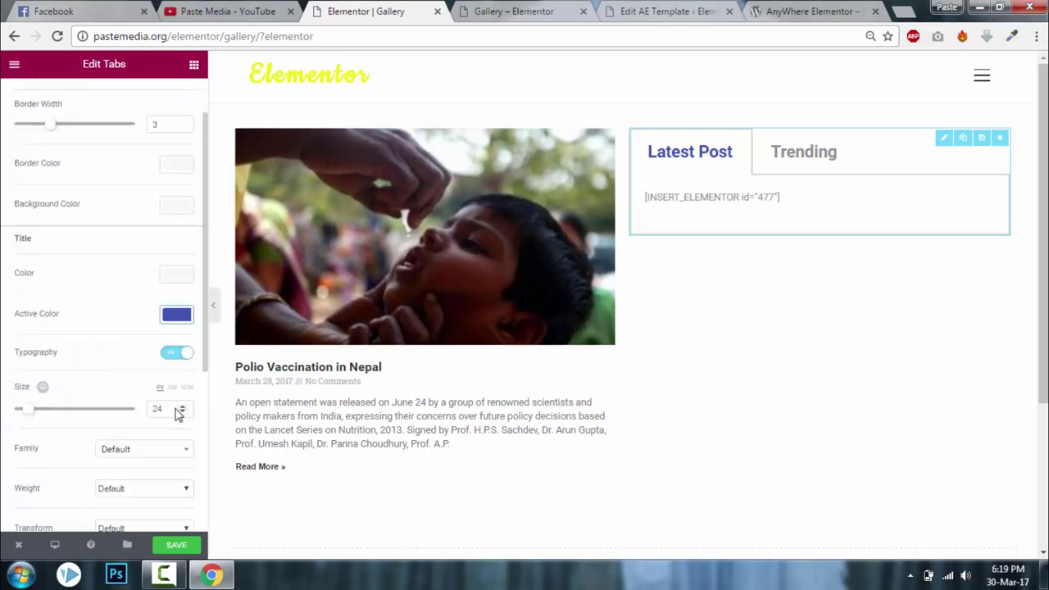
pyautogui.click(178, 275)
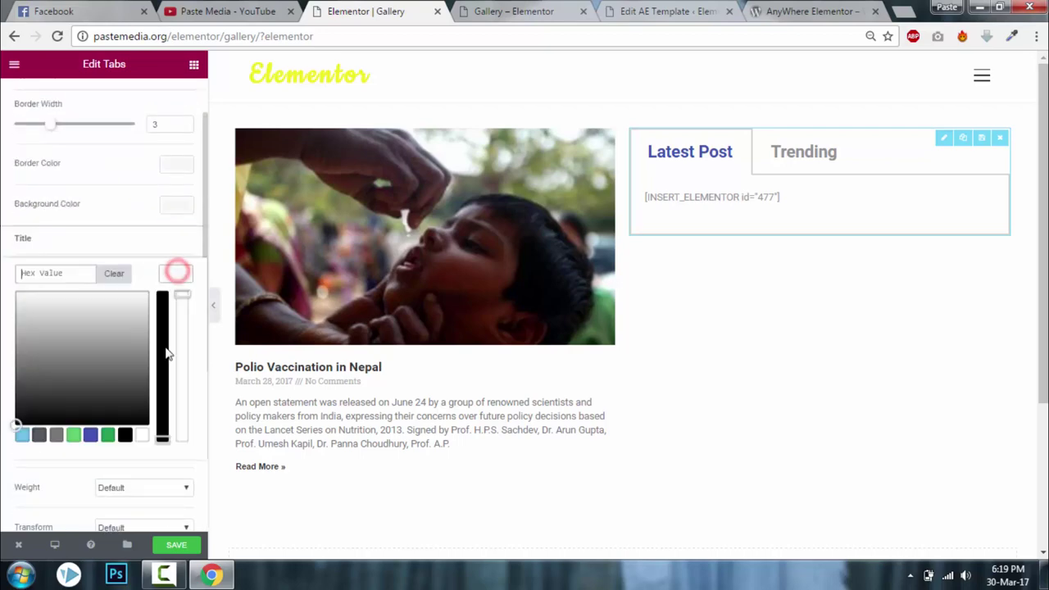
pyautogui.click(109, 436)
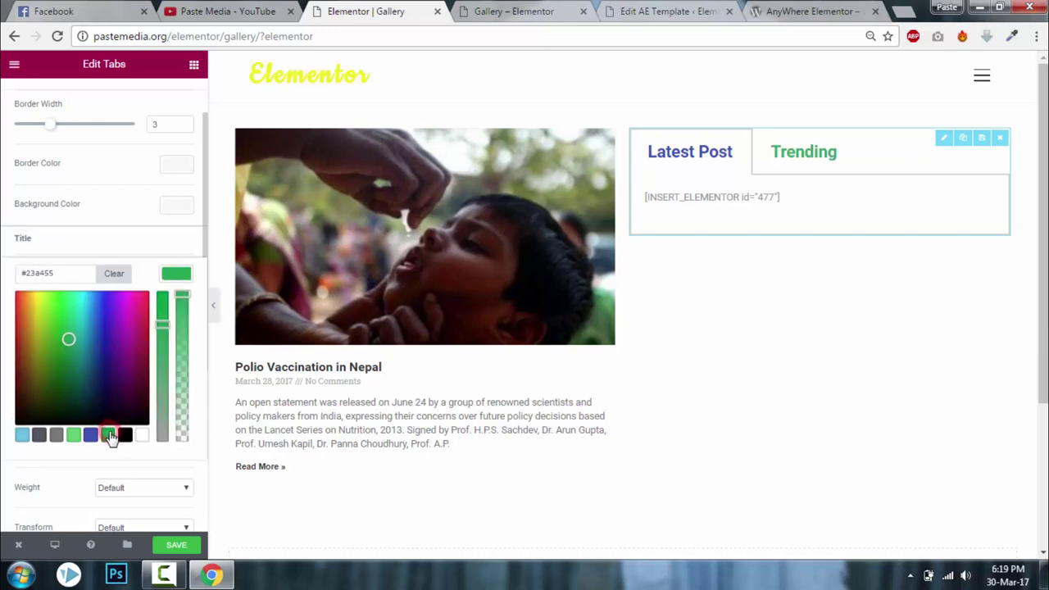
pyautogui.click(176, 274)
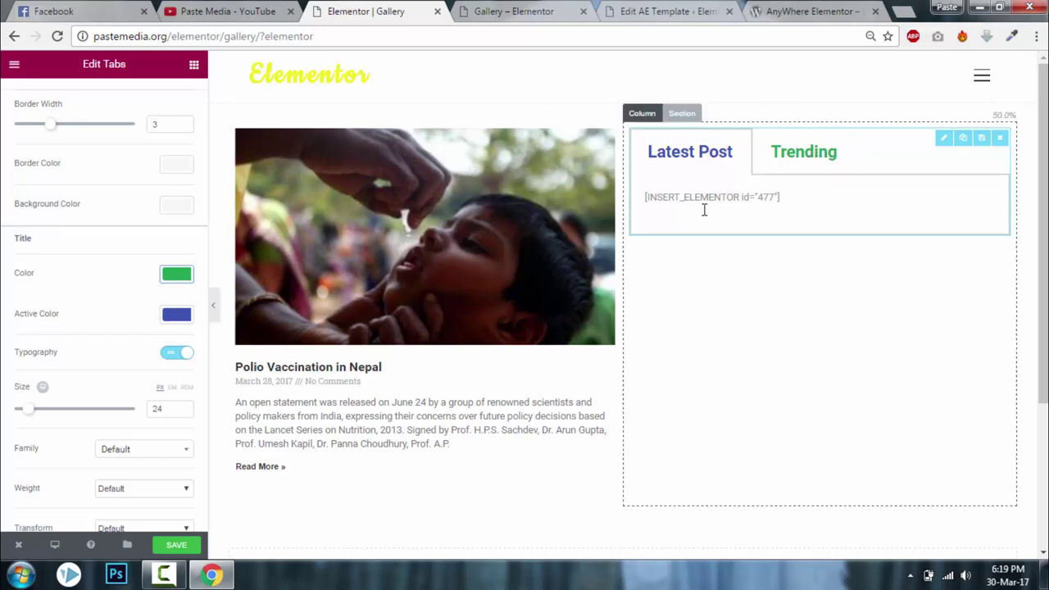
# Save the Gallery page and reload its published version to check the restyled tabs.
pyautogui.scroll(-3, 181, 494)
pyautogui.click(177, 546)
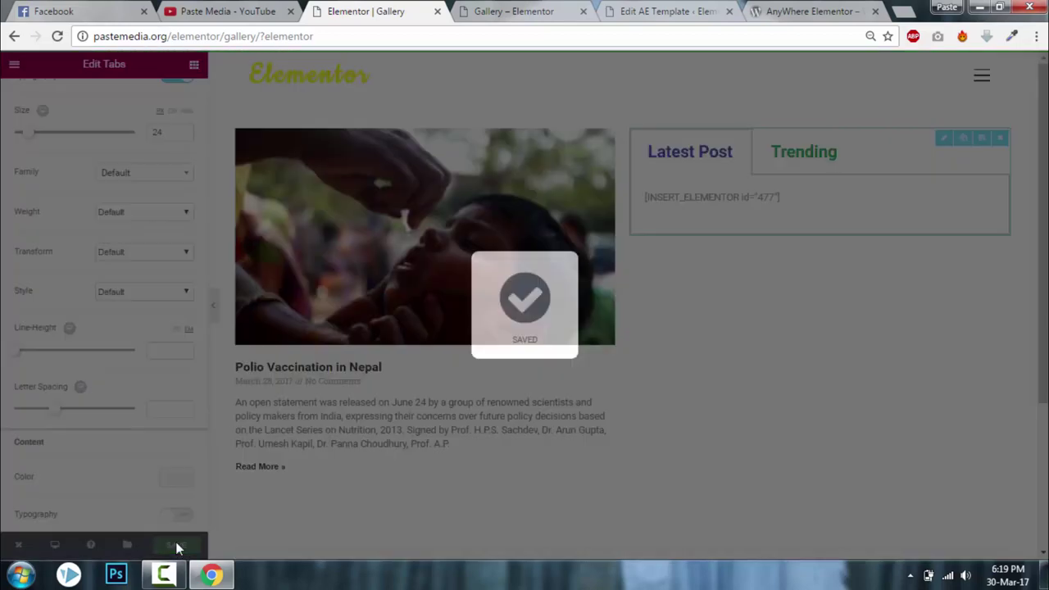
pyautogui.hotkey('ctrl', 'Tab')
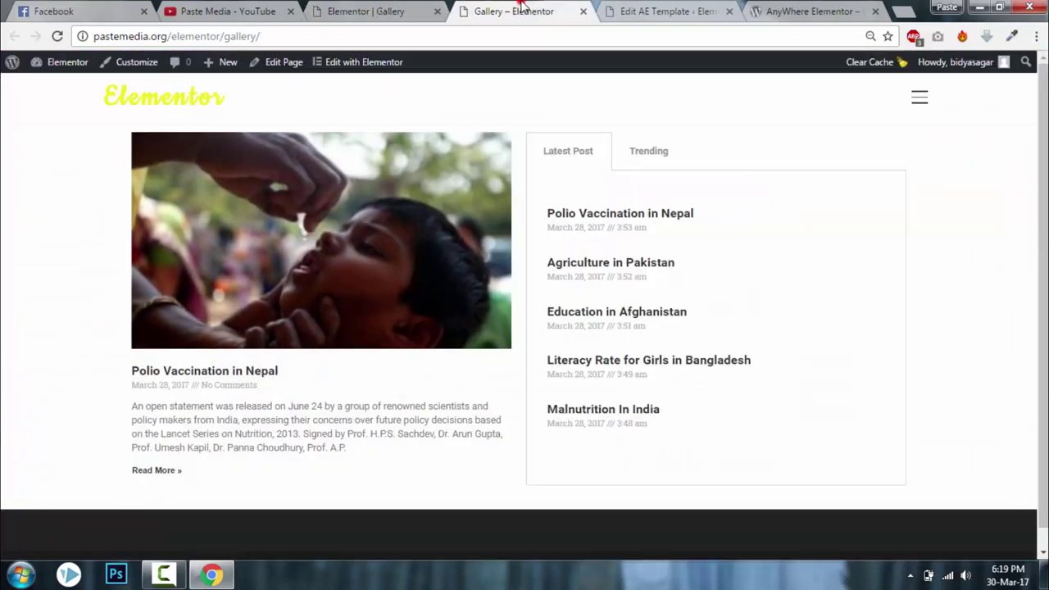
pyautogui.click(58, 37)
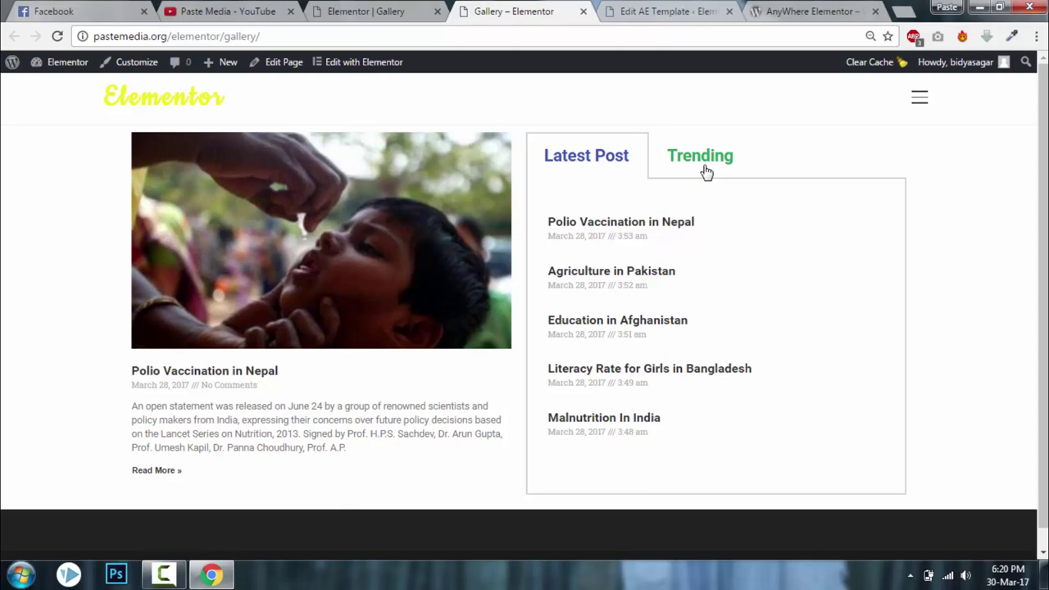
# Switch to Facebook, view the account owner's profile, and open the Paste Media page linked in its intro.
pyautogui.click(115, 10)
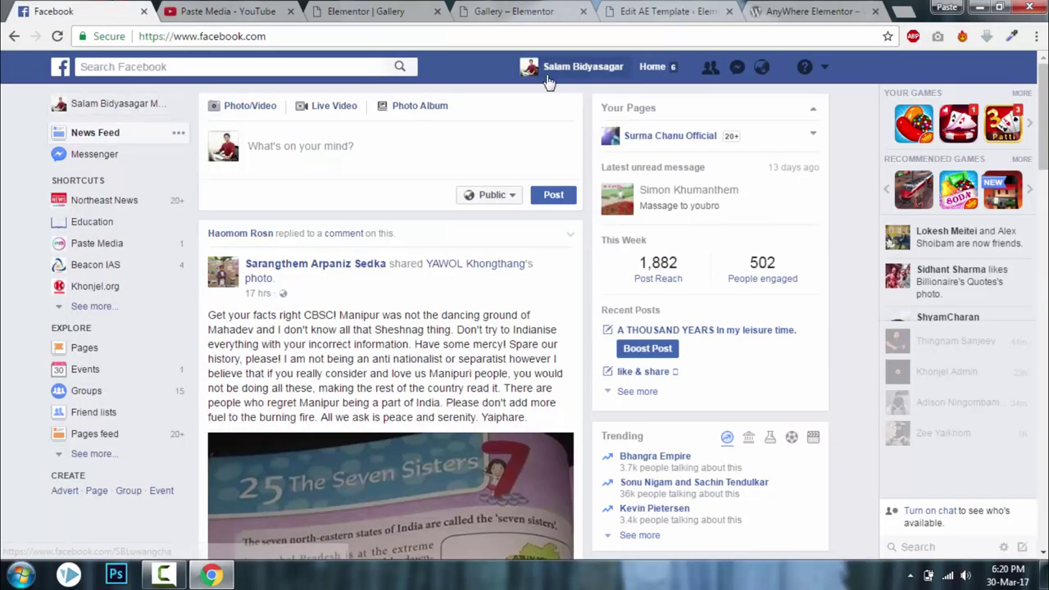
pyautogui.click(575, 73)
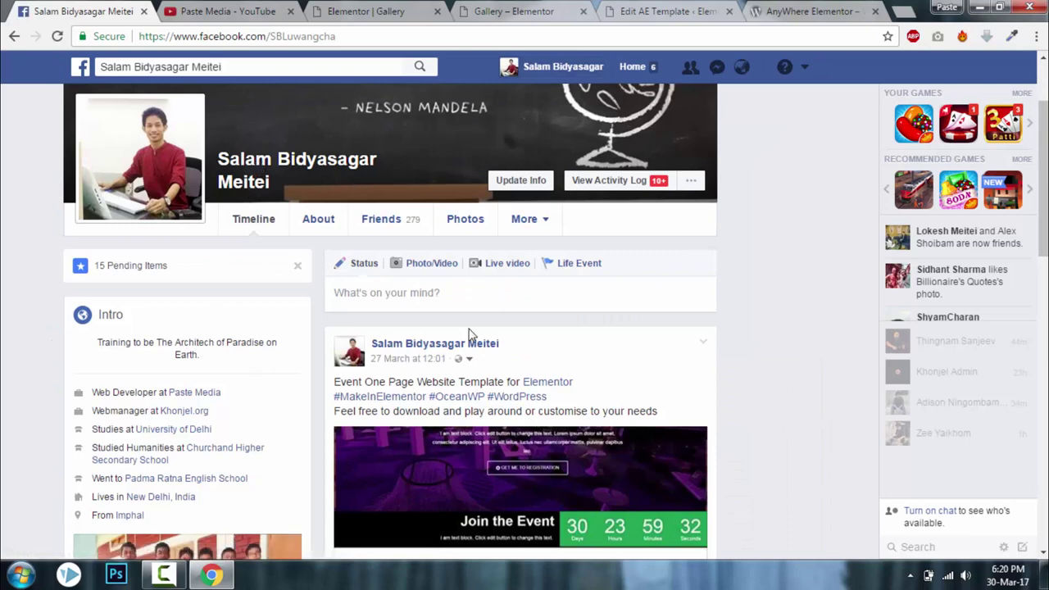
pyautogui.click(204, 391)
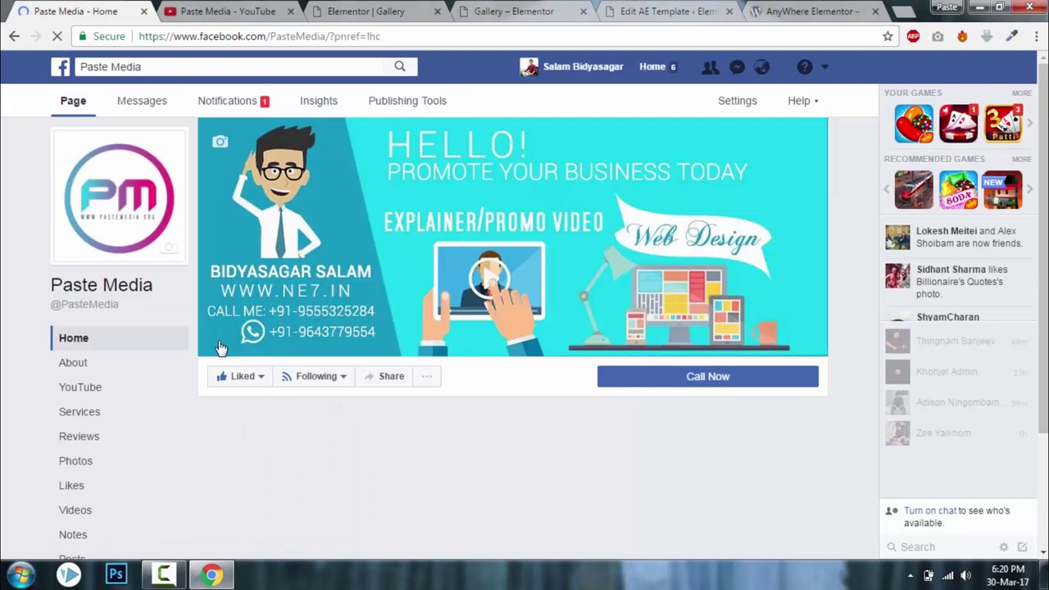